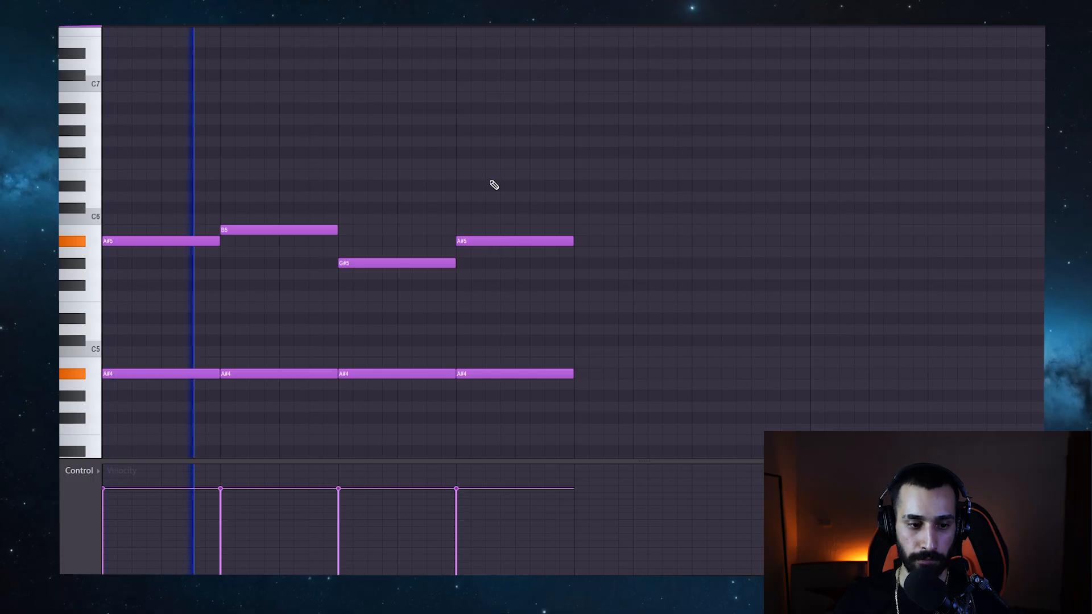
Duplicate the existing two-voice note pattern directly after itself in the piano roll and deselect the notes.
{"action": "left_click_drag", "start_coordinate": [615, 160], "coordinate": [122, 370]}
{"action": "left_click_drag", "start_coordinate": [650, 163], "coordinate": [136, 429]}
{"action": "key", "text": "ctrl+b"}
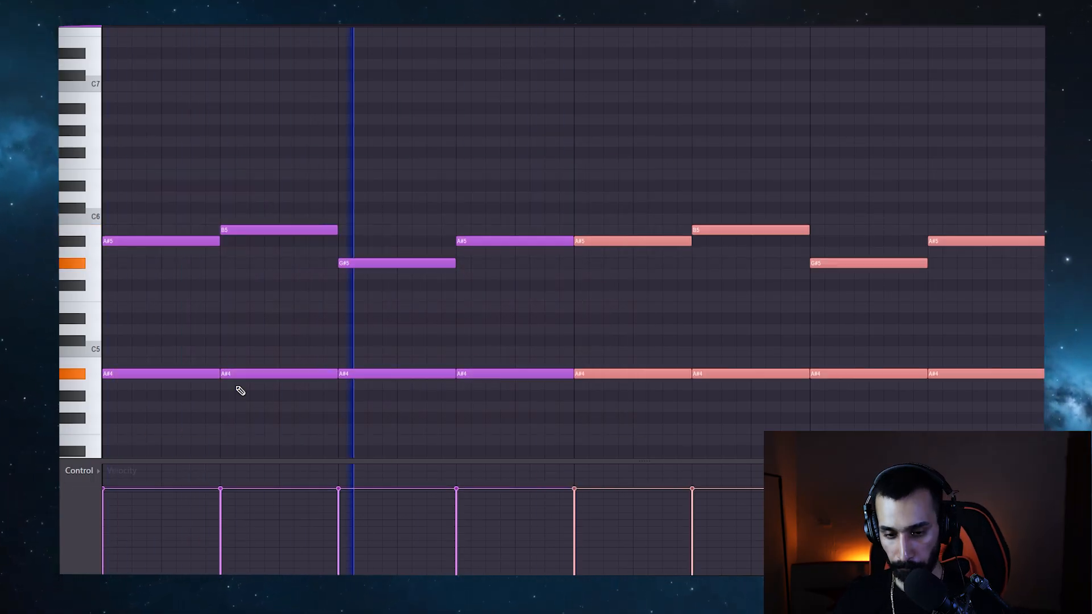
{"action": "key", "text": "ctrl+d"}
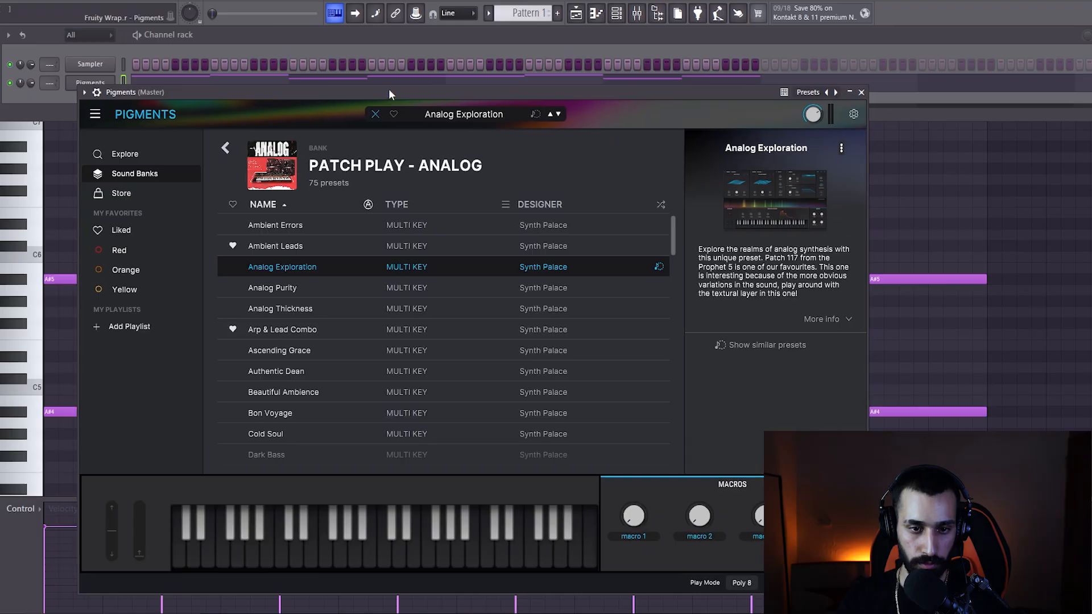
Audition Patch Play - Analog presets from Analog Purity through Authentic Dean, load Beautiful Ambience, and close the synth.
{"action": "left_click_drag", "start_coordinate": [389, 94], "coordinate": [373, 84]}
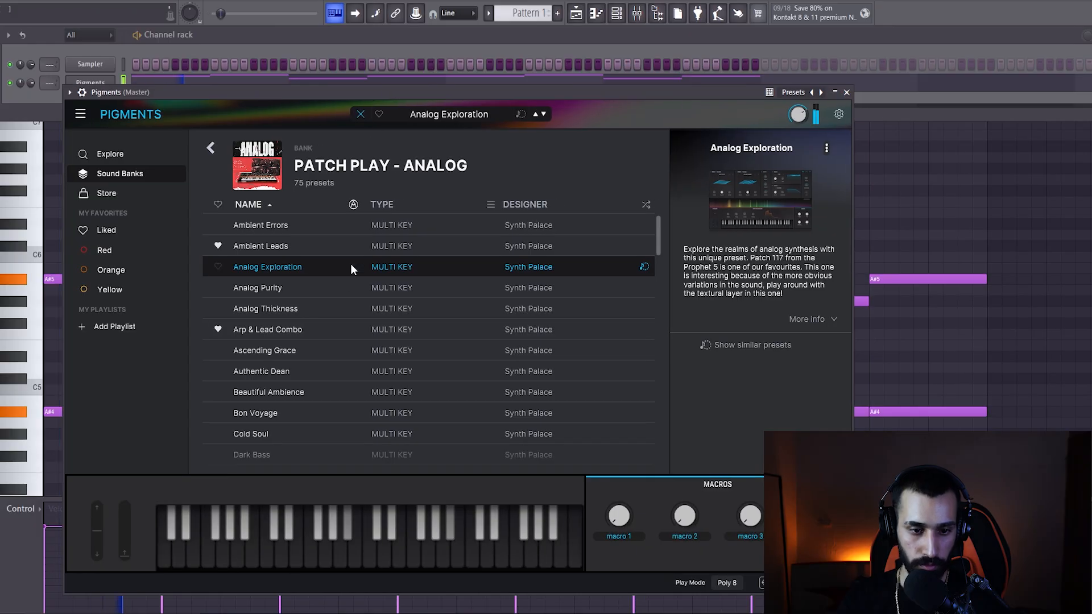
{"action": "left_click", "coordinate": [344, 282]}
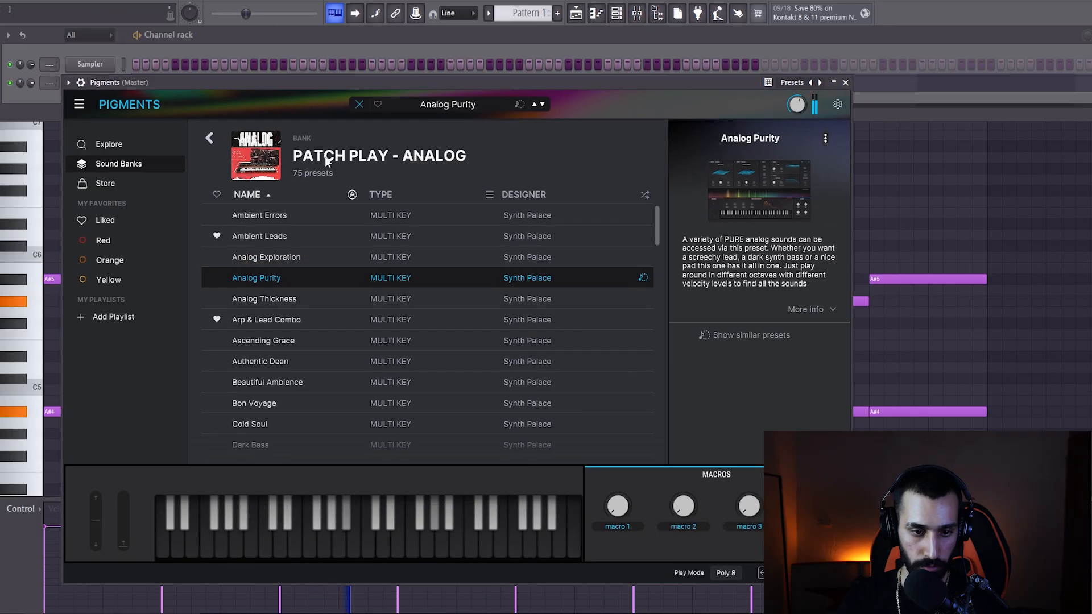
{"action": "left_click", "coordinate": [322, 300]}
{"action": "left_click", "coordinate": [335, 323]}
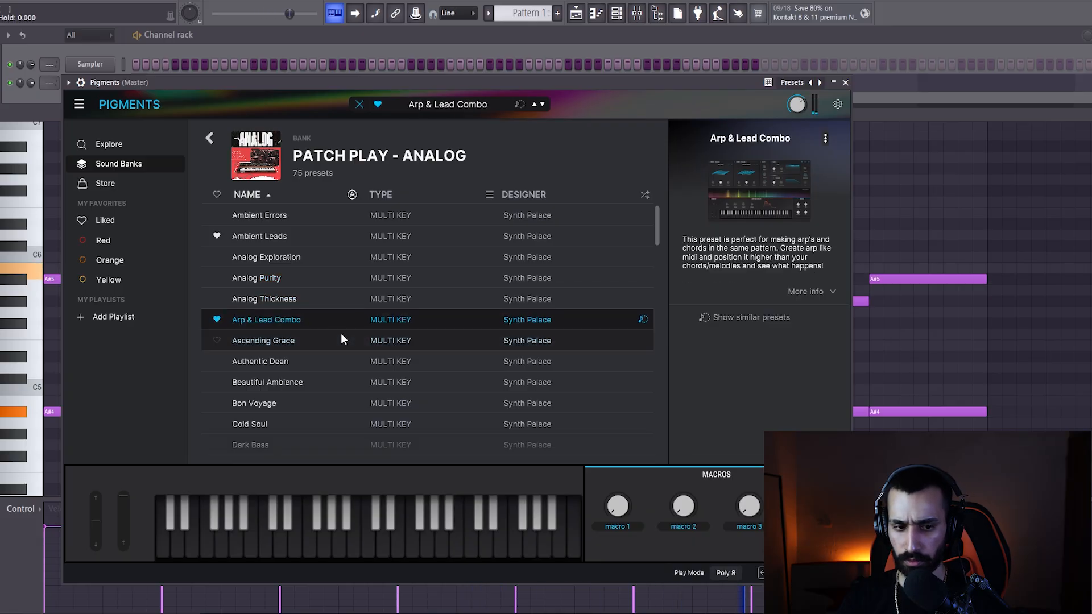
{"action": "left_click", "coordinate": [366, 347]}
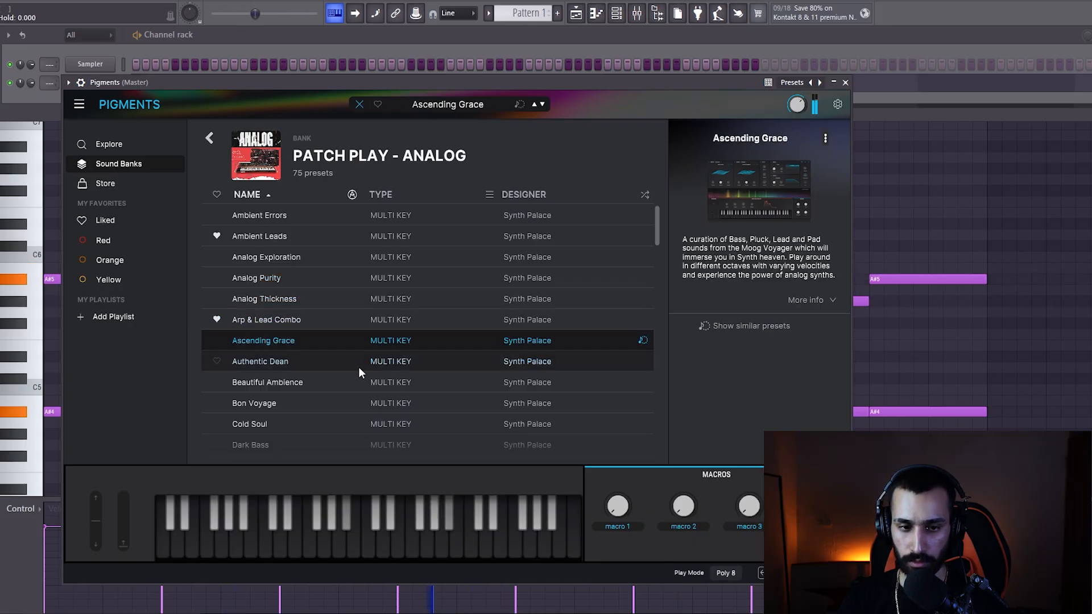
{"action": "left_click", "coordinate": [359, 367]}
{"action": "scroll", "coordinate": [385, 352], "scroll_direction": "down", "scroll_amount": 1}
{"action": "left_click", "coordinate": [385, 320]}
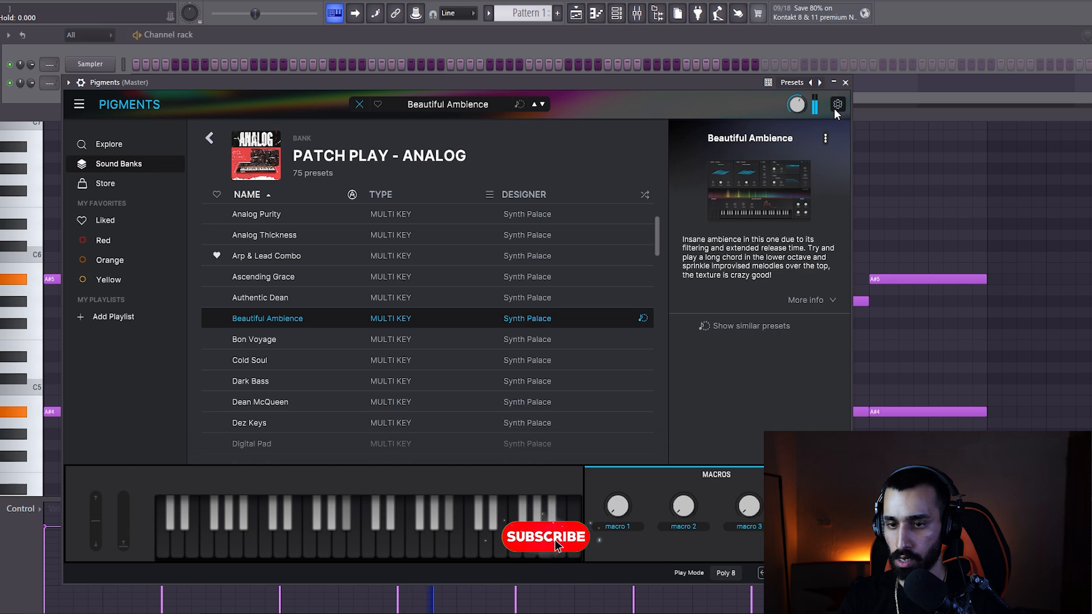
{"action": "left_click", "coordinate": [846, 83]}
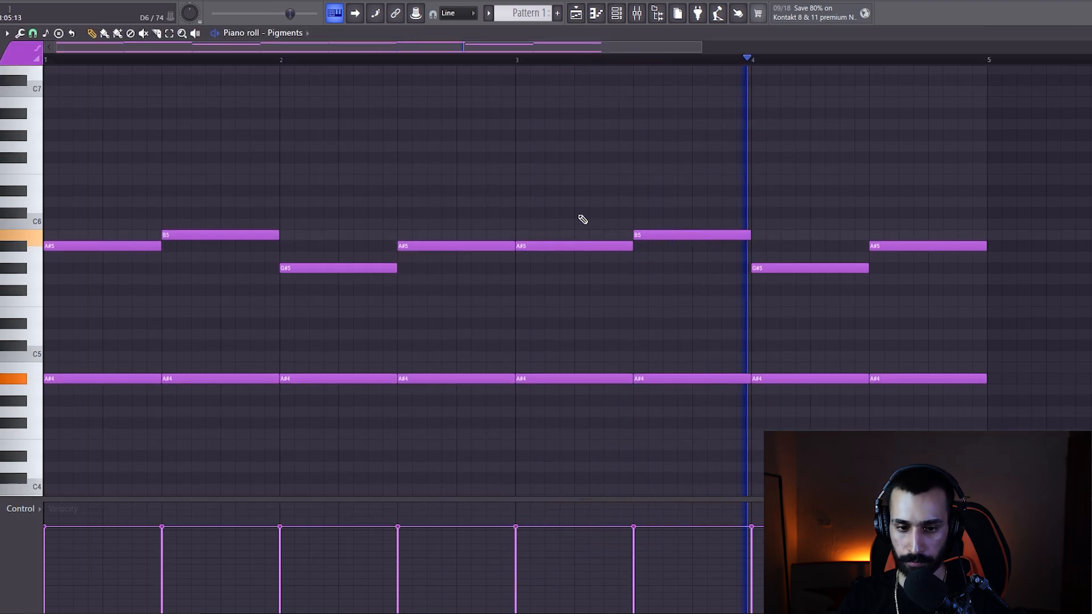
Open the Pigments #2 piano roll and enter half-bar notes repeating A#4, B5, A#4, A#5 across four bars.
{"action": "scroll", "coordinate": [739, 48], "scroll_direction": "down", "scroll_amount": 3}
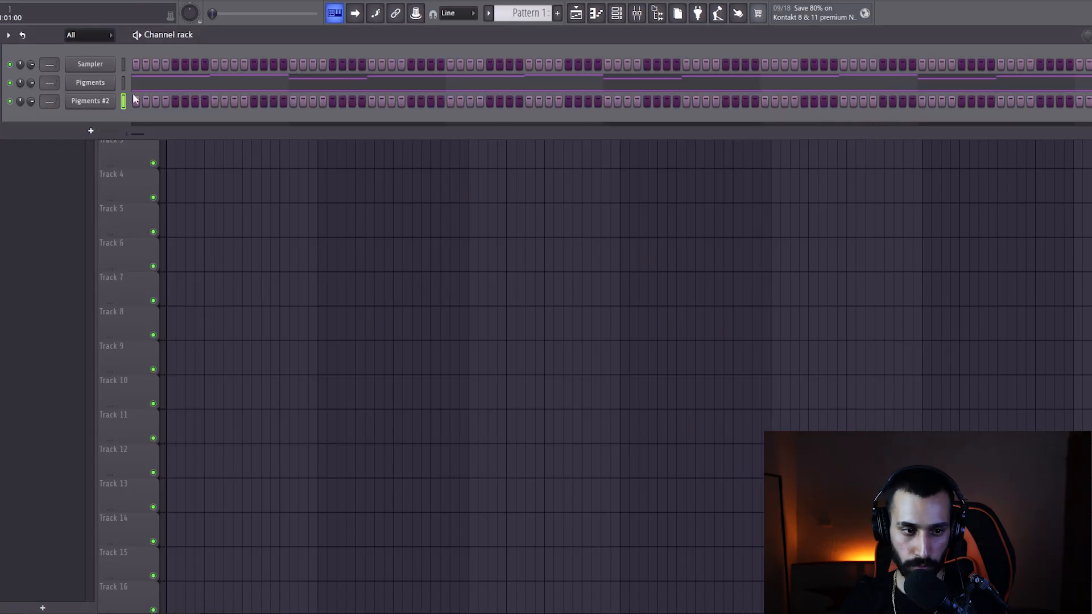
{"action": "right_click", "coordinate": [109, 102]}
{"action": "left_click", "coordinate": [131, 102]}
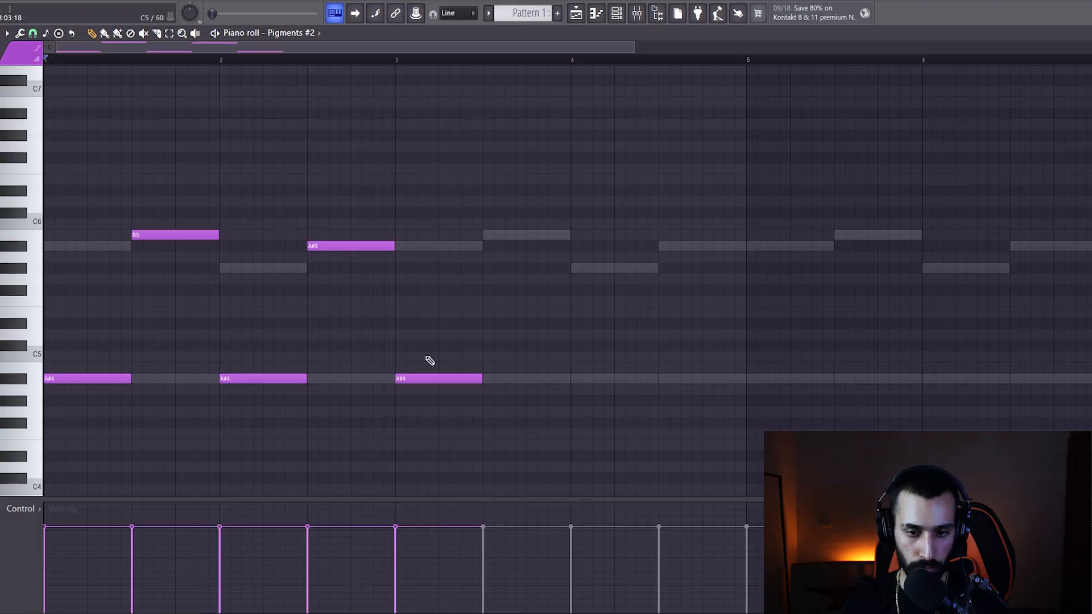
{"action": "left_click", "coordinate": [499, 235]}
{"action": "key", "text": "space"}
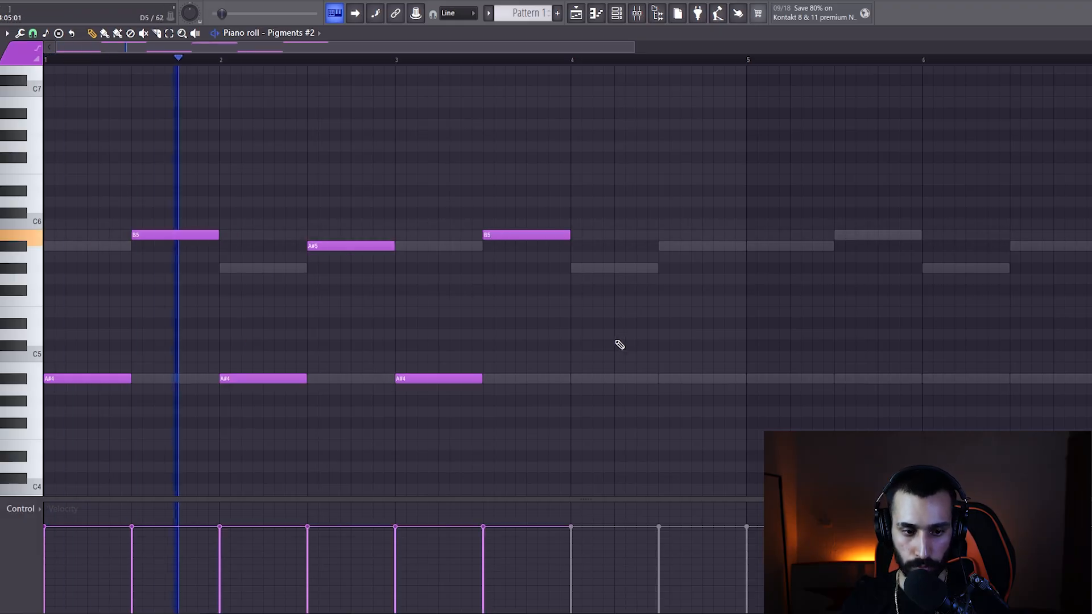
{"action": "left_click", "coordinate": [575, 379]}
{"action": "left_click", "coordinate": [657, 246]}
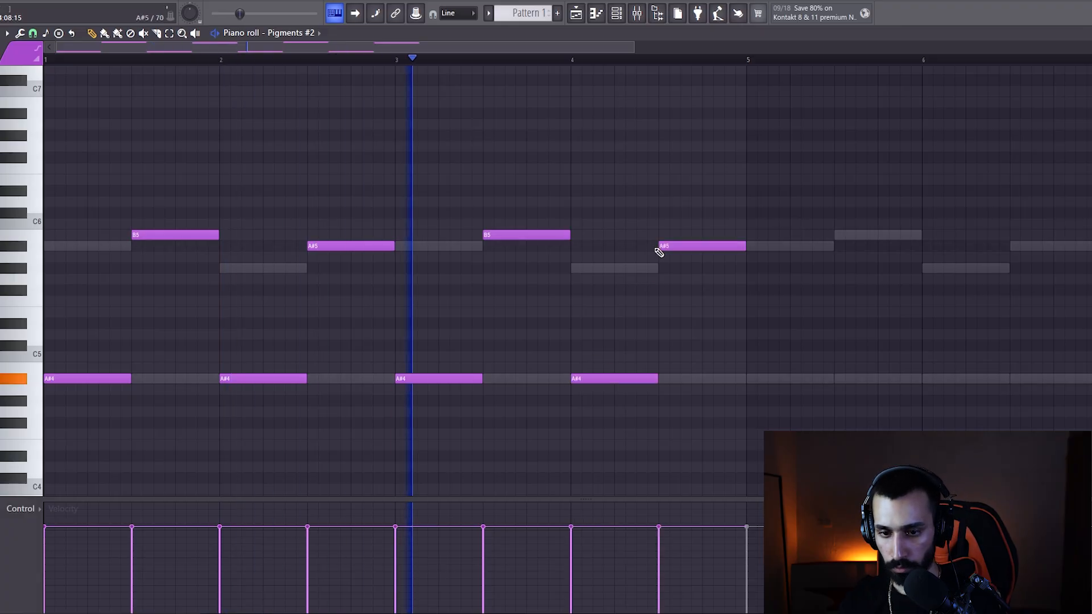
Duplicate the four-bar Pigments #2 melody to fill bars 5 to 8, deselect it and close the piano roll.
{"action": "key", "text": "ctrl+b"}
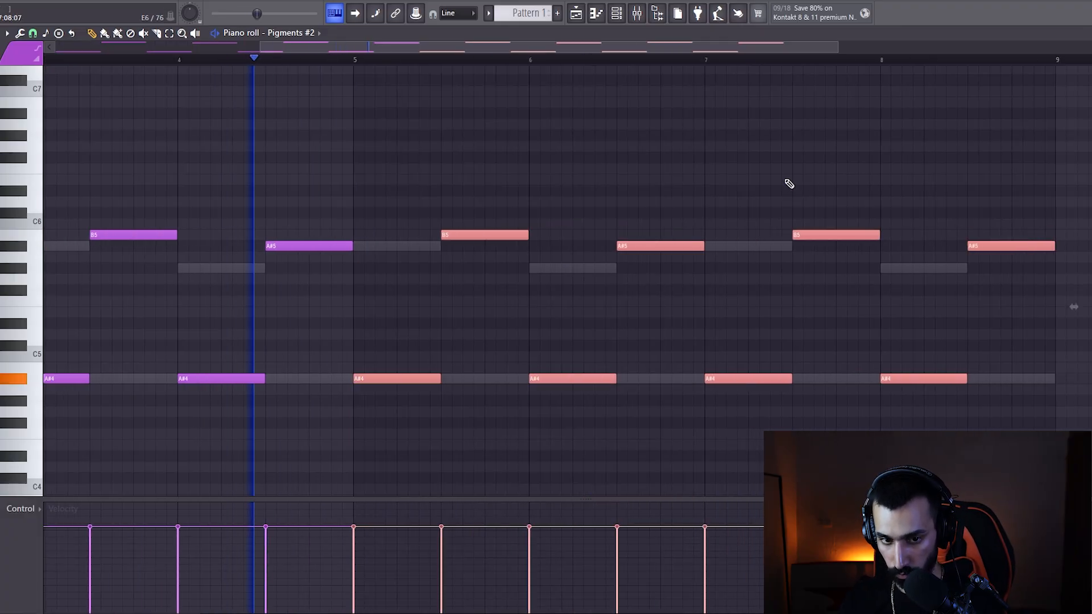
{"action": "key", "text": "Escape"}
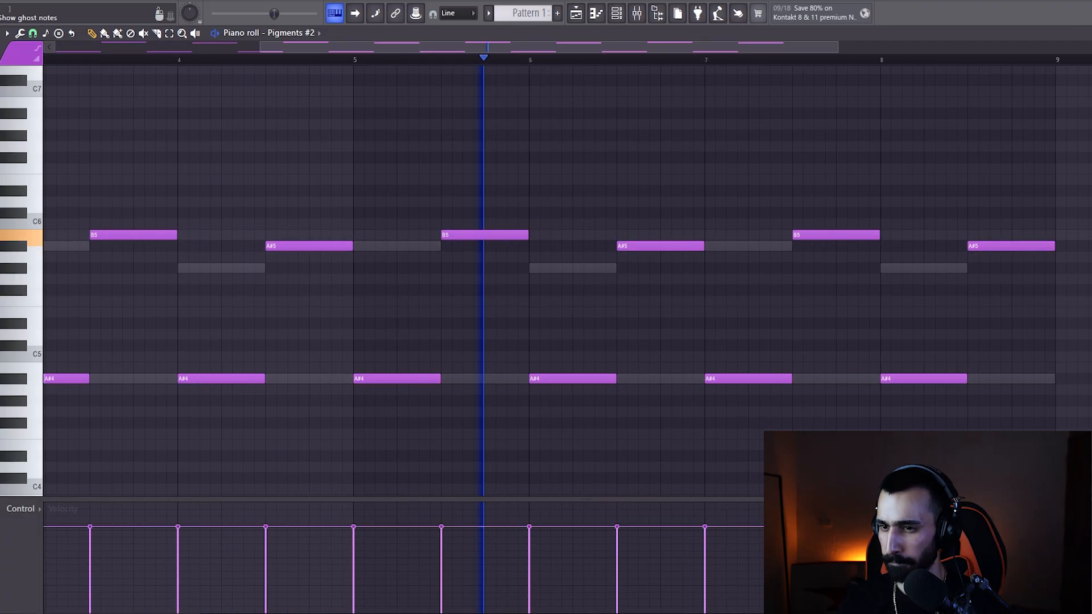
{"action": "left_click", "coordinate": [1089, 33]}
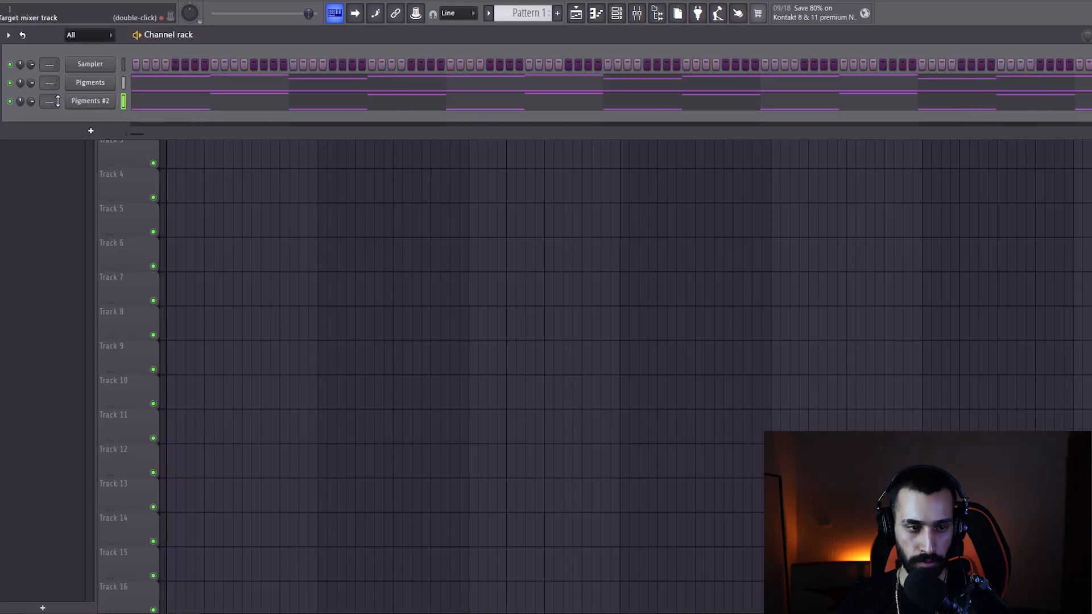
Route the Pigments channel to mixer track 1 and cut its low end with Fruity Parametric EQ 2 band 1 set to High pass.
{"action": "double_click", "coordinate": [50, 82]}
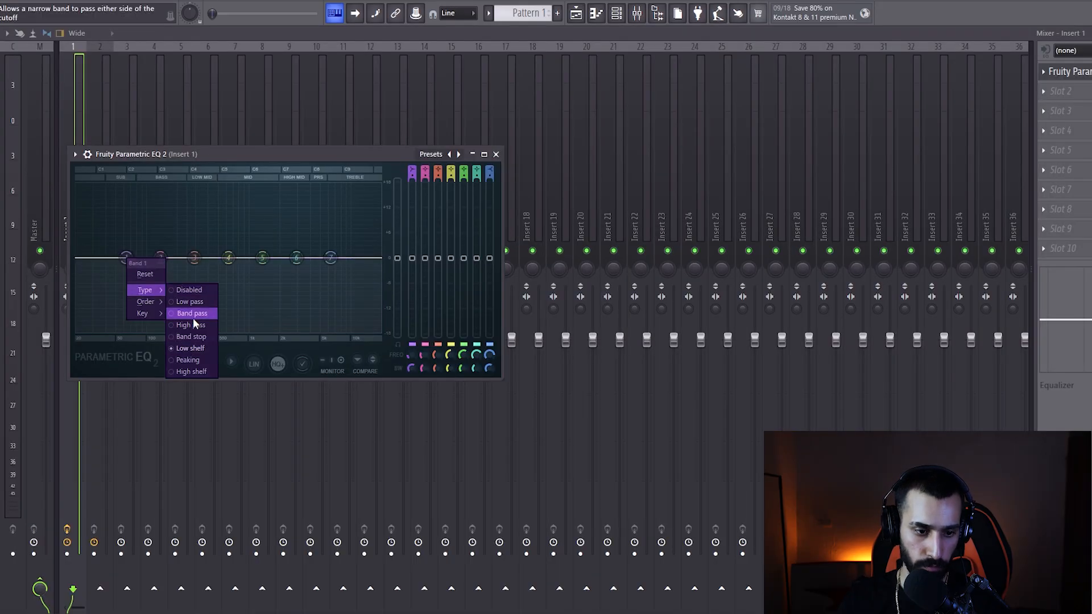
{"action": "left_click", "coordinate": [193, 322]}
{"action": "left_click_drag", "start_coordinate": [126, 258], "coordinate": [165, 257]}
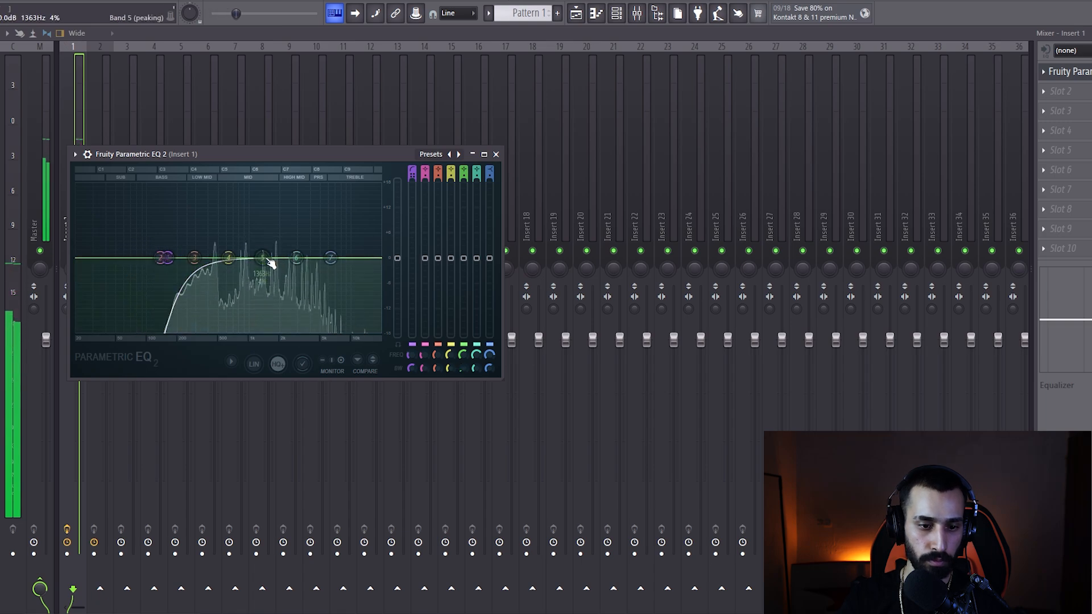
Dip the high mids with EQ band 5 and slightly lower band 4 around 600 Hz.
{"action": "left_click_drag", "start_coordinate": [269, 260], "coordinate": [296, 210]}
{"action": "left_click_drag", "start_coordinate": [464, 208], "coordinate": [463, 264]}
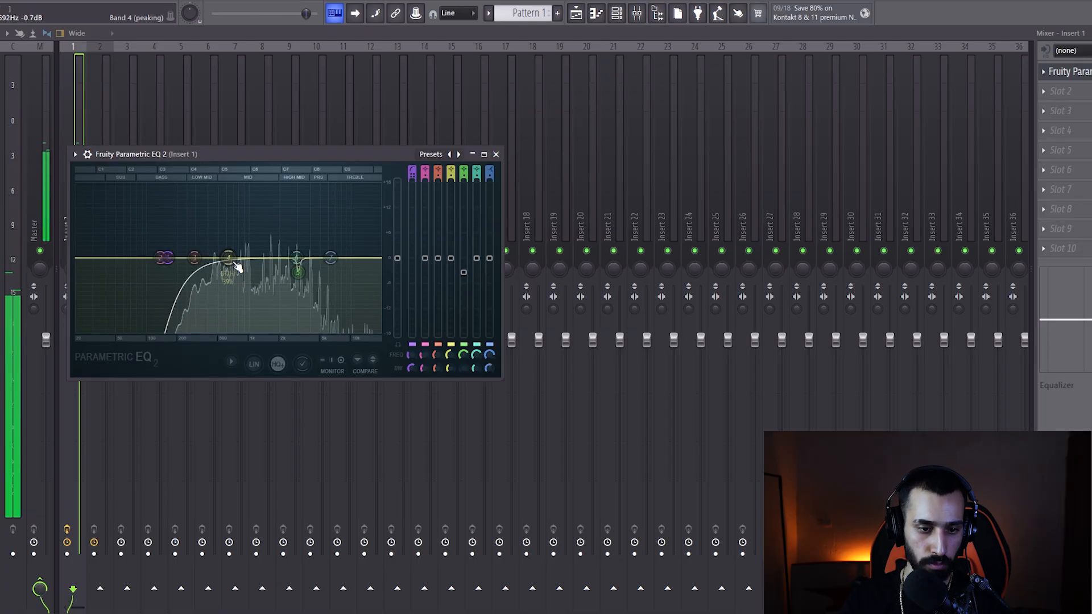
{"action": "left_click_drag", "start_coordinate": [240, 260], "coordinate": [249, 269]}
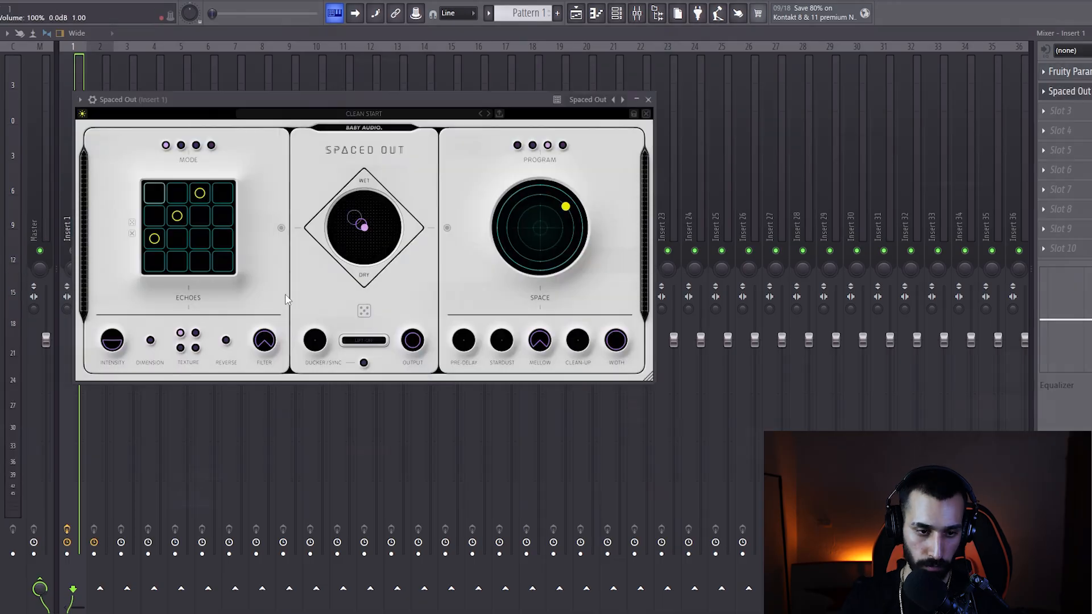
Browse the Spaced Out presets on insert 1 from Clean Start past 001 Boomerang.
{"action": "left_click", "coordinate": [488, 114]}
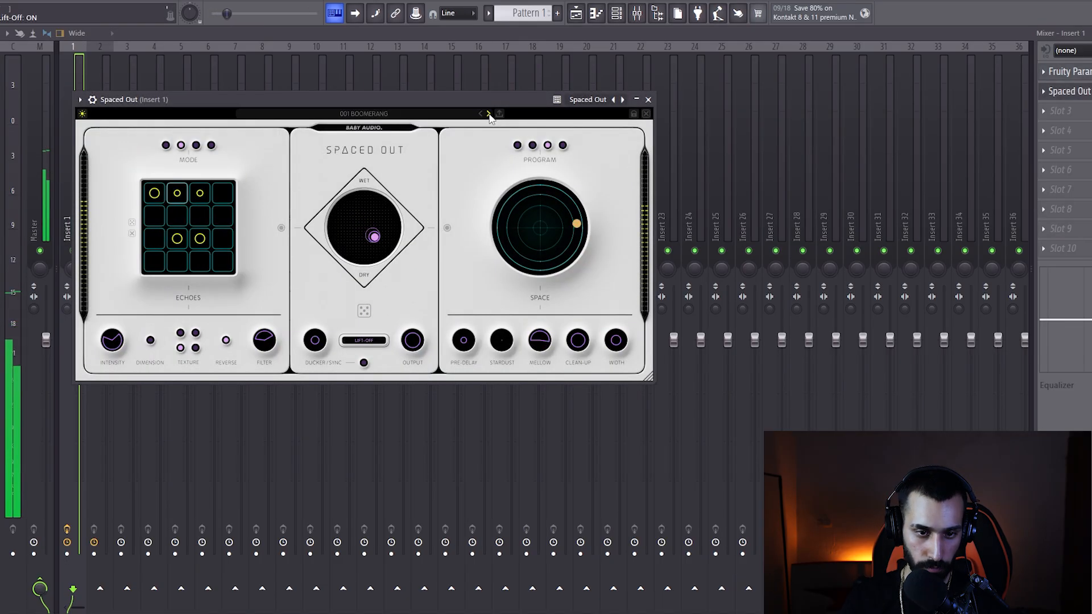
{"action": "left_click", "coordinate": [489, 115]}
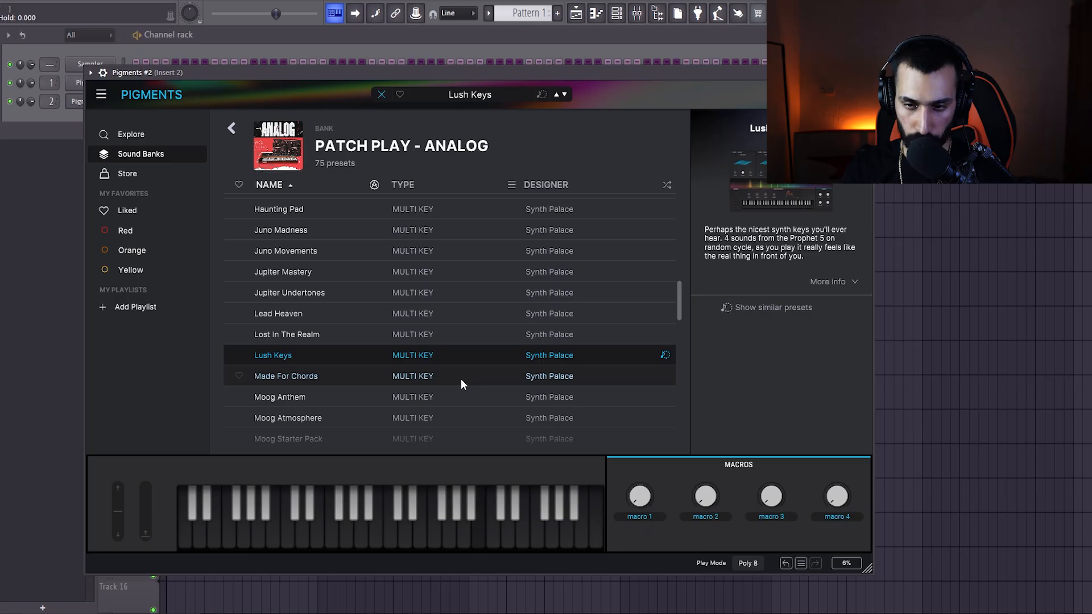
Audition Made For Chords and Moog Anthem for Pigments #2, load Moog Atmosphere, and close the synth.
{"action": "left_click", "coordinate": [462, 381]}
{"action": "scroll", "coordinate": [398, 375], "scroll_direction": "down", "scroll_amount": 1}
{"action": "left_click", "coordinate": [396, 373]}
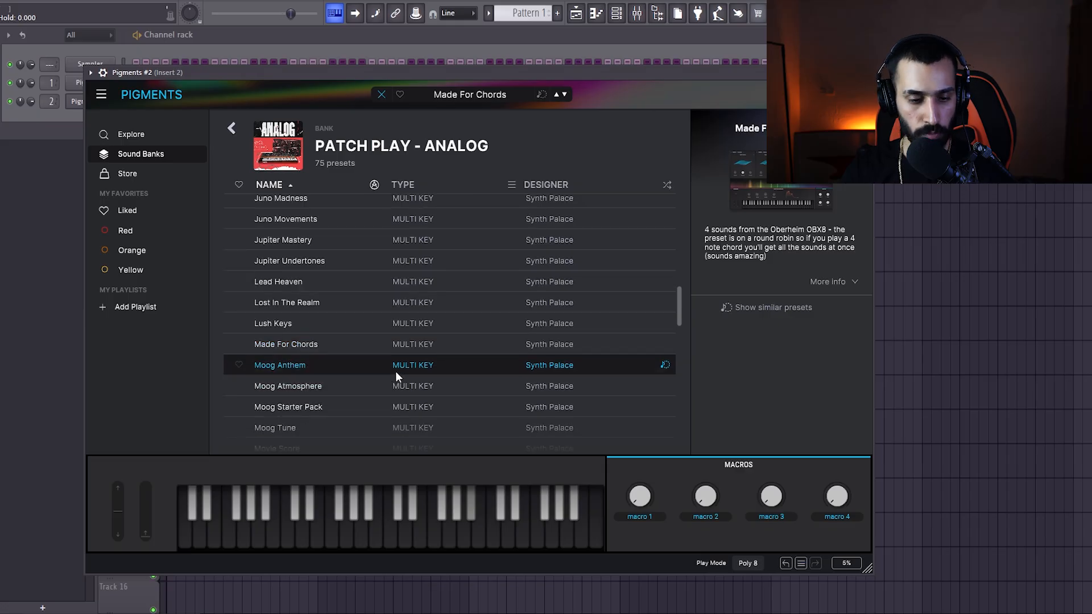
{"action": "scroll", "coordinate": [396, 377], "scroll_direction": "down", "scroll_amount": 1}
{"action": "left_click", "coordinate": [373, 359]}
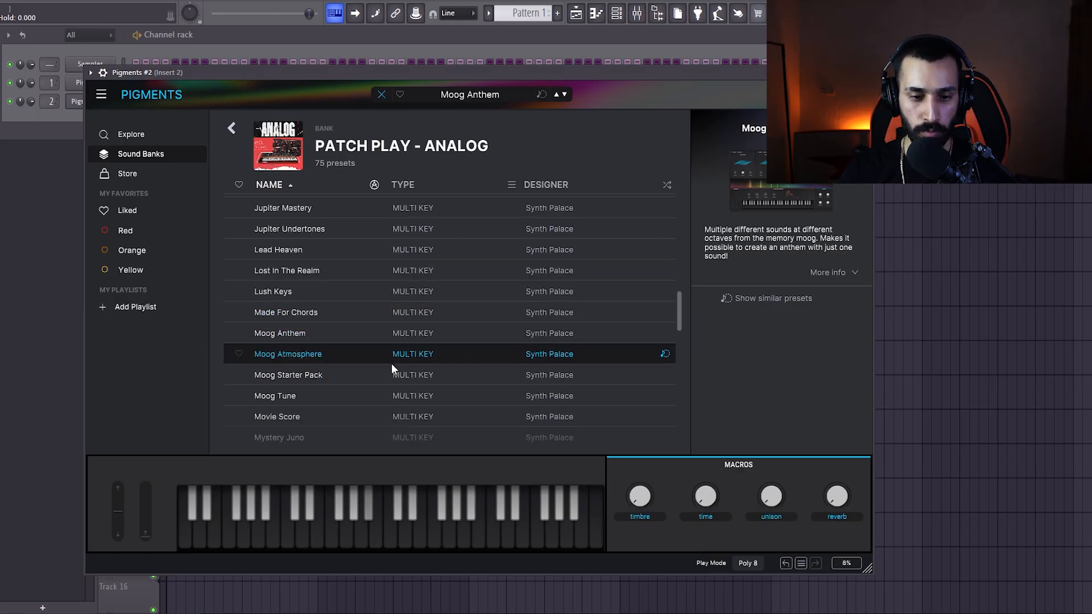
{"action": "scroll", "coordinate": [376, 353], "scroll_direction": "down", "scroll_amount": 3}
{"action": "scroll", "coordinate": [352, 307], "scroll_direction": "down", "scroll_amount": 2}
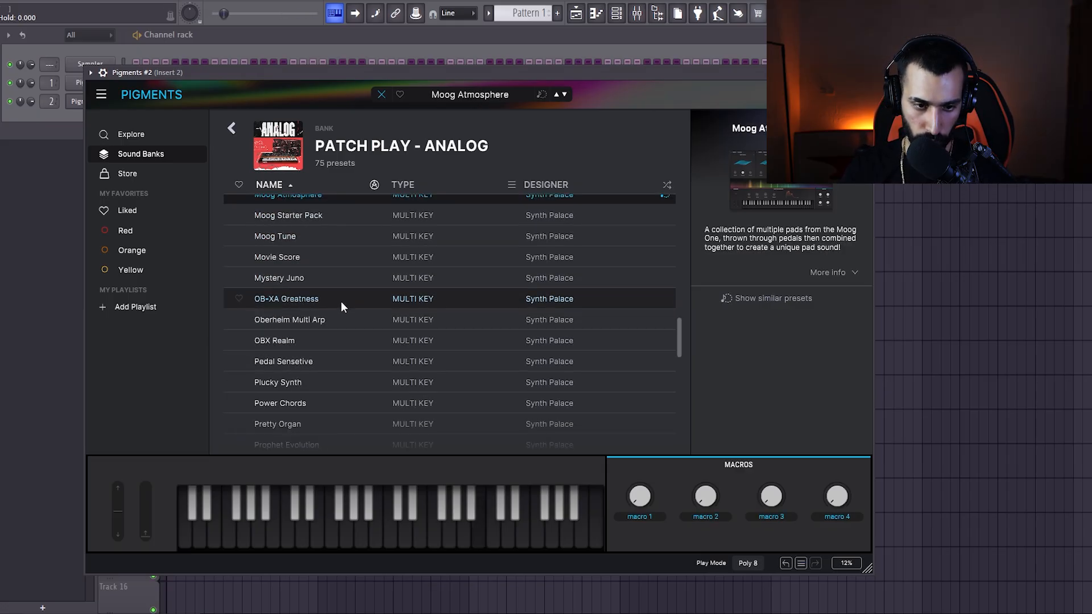
{"action": "scroll", "coordinate": [346, 290], "scroll_direction": "up", "scroll_amount": 2}
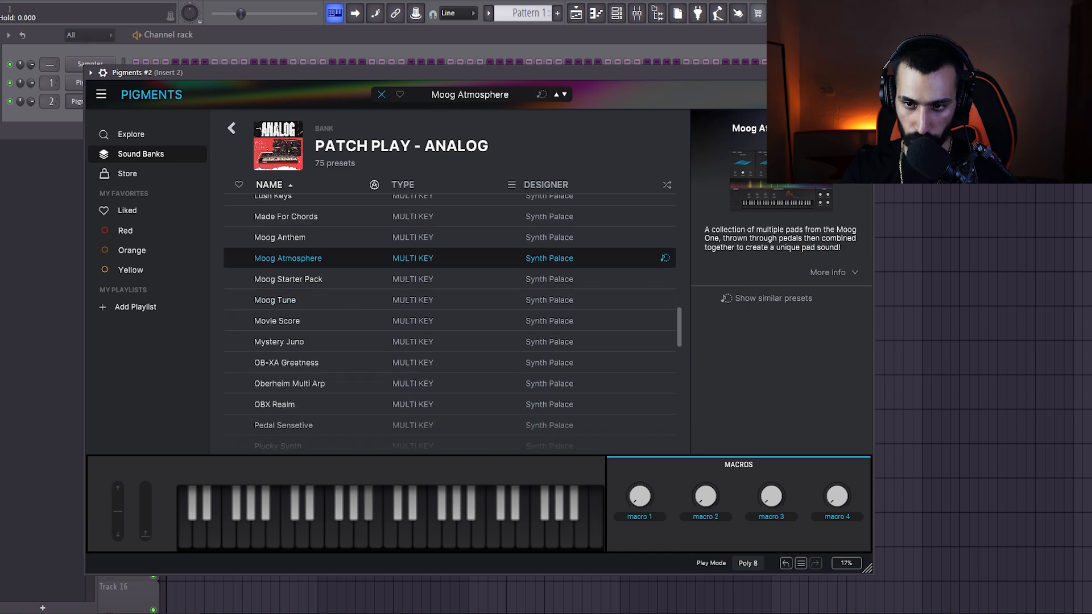
{"action": "key", "text": "Escape"}
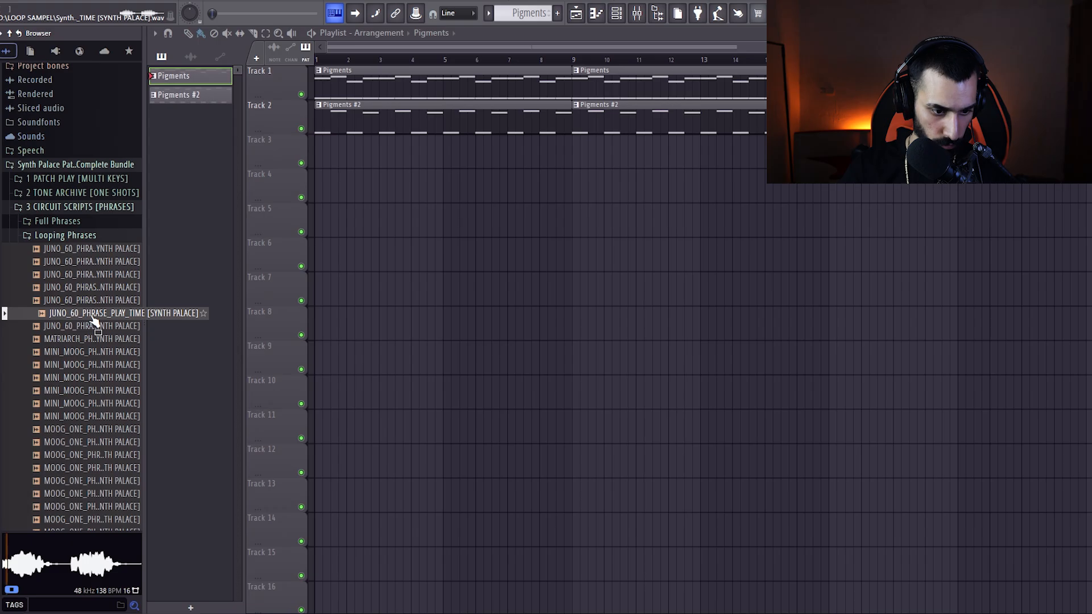
Audition the Mini Moog looping phrases and place MINI_MOOG_PHRASE_PROCESSED on Track 4 of the playlist.
{"action": "left_click", "coordinate": [91, 352]}
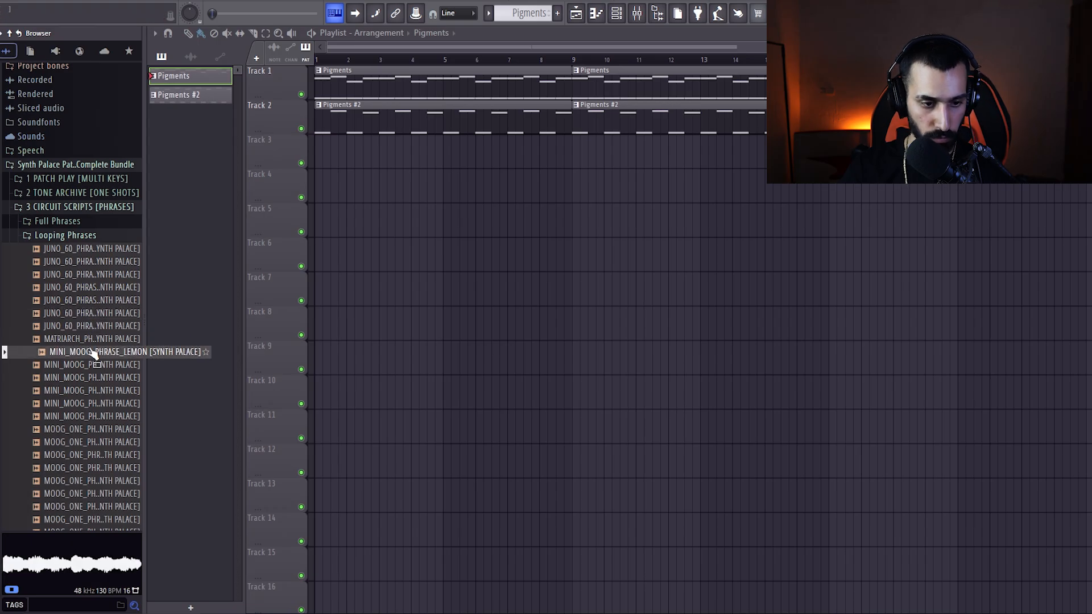
{"action": "left_click", "coordinate": [91, 377]}
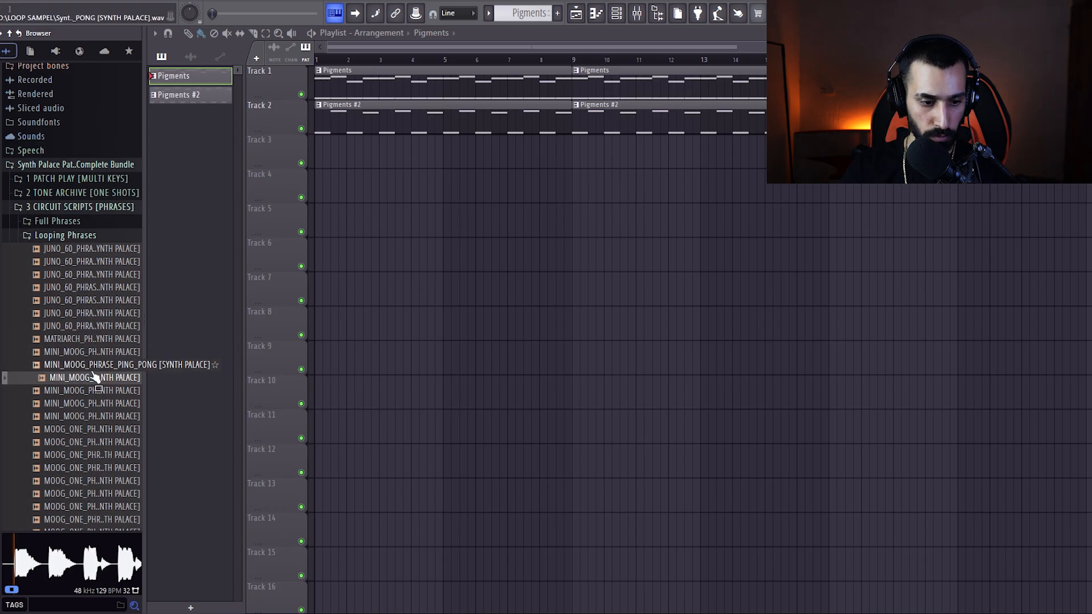
{"action": "left_click", "coordinate": [95, 390]}
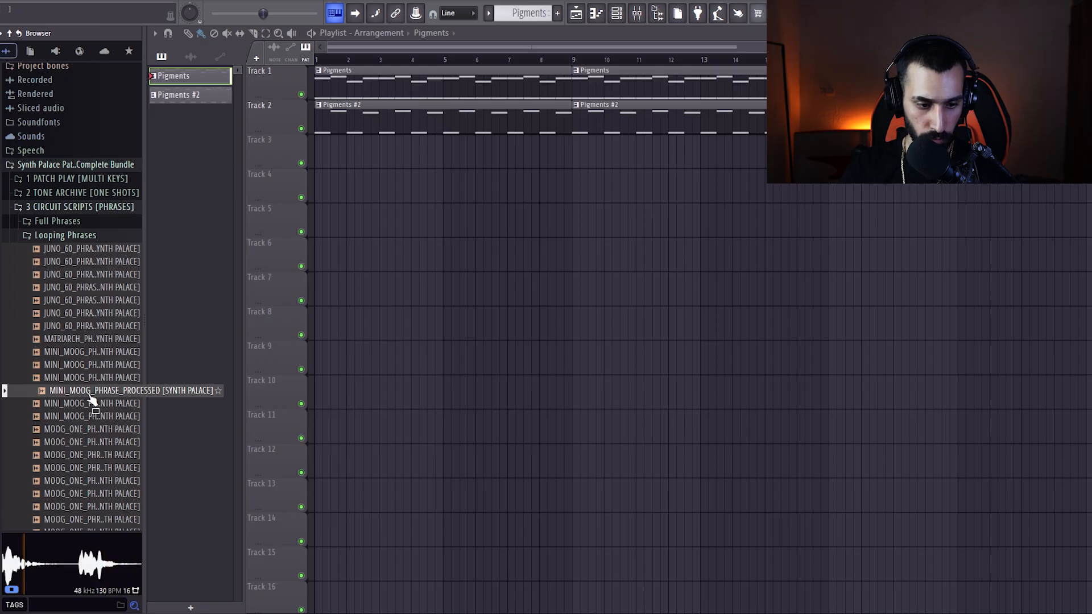
{"action": "left_click_drag", "start_coordinate": [112, 389], "coordinate": [334, 181]}
{"action": "key", "text": "space"}
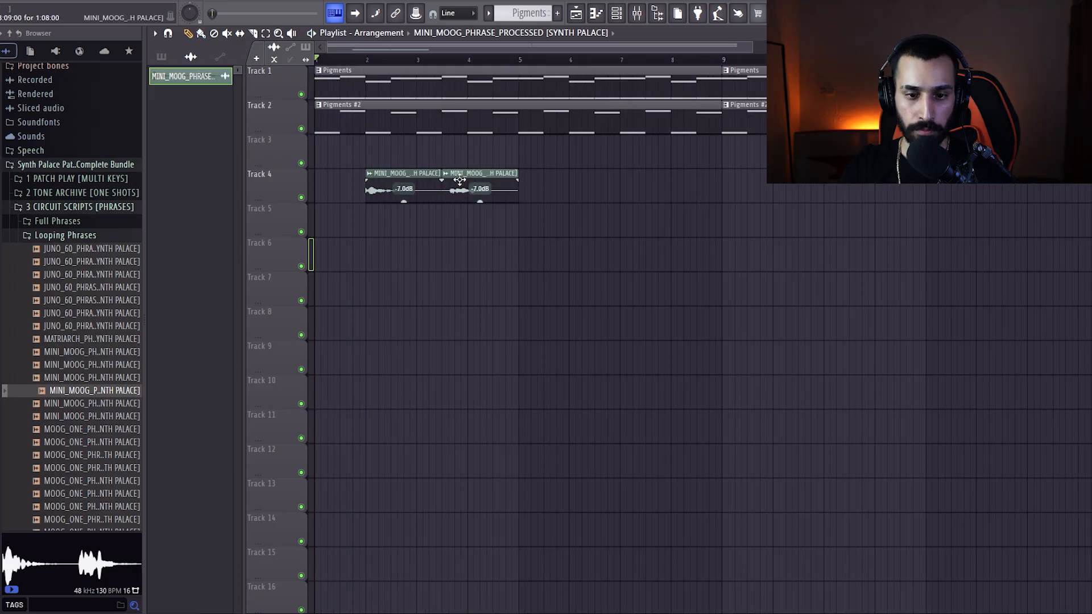
Move the second Mini Moog clip on Track 4 to just before bar 6 and repeat both clips from about bar 10.
{"action": "key", "text": "space"}
{"action": "left_click_drag", "start_coordinate": [522, 182], "coordinate": [577, 181]}
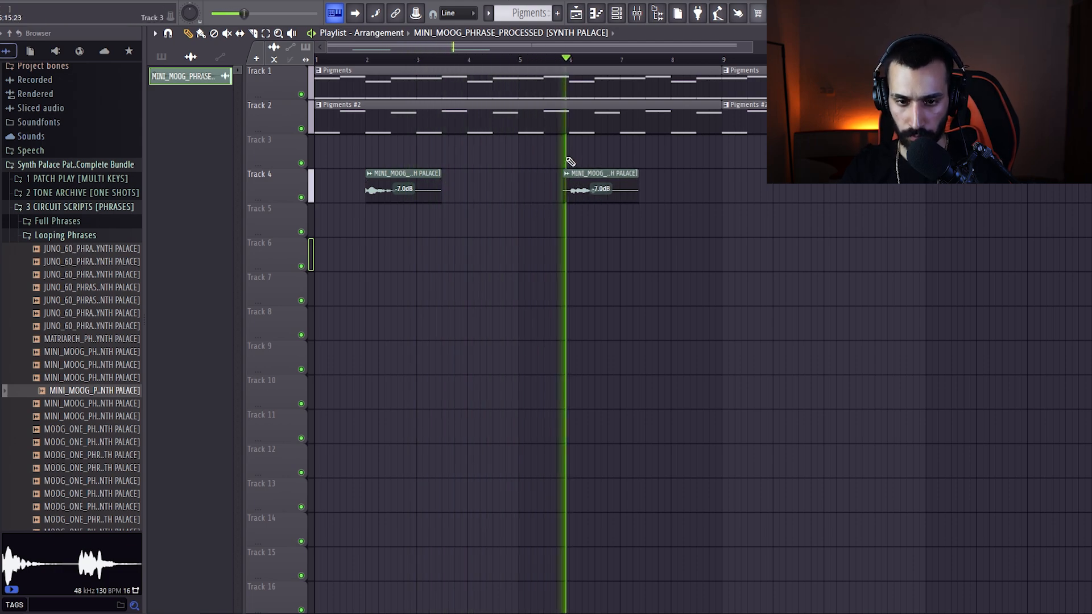
{"action": "mouse_move", "coordinate": [670, 163]}
{"action": "left_mouse_down"}
{"action": "mouse_move", "coordinate": [373, 210]}
{"action": "mouse_move", "coordinate": [475, 176]}
{"action": "mouse_move", "coordinate": [807, 178]}
{"action": "left_mouse_up"}
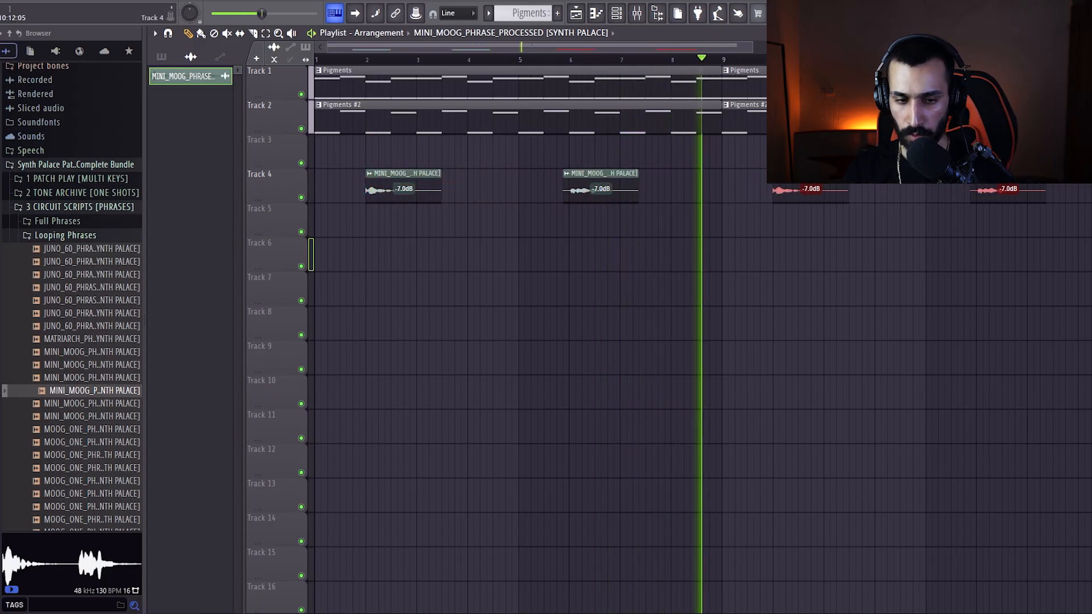
Route the Mini Moog phrase to mixer track 3, apply Portal with the LOW MINECRAFT preset, and return to the playlist.
{"action": "double_click", "coordinate": [596, 173]}
{"action": "left_click_drag", "start_coordinate": [562, 189], "coordinate": [563, 174]}
{"action": "left_click", "coordinate": [617, 16]}
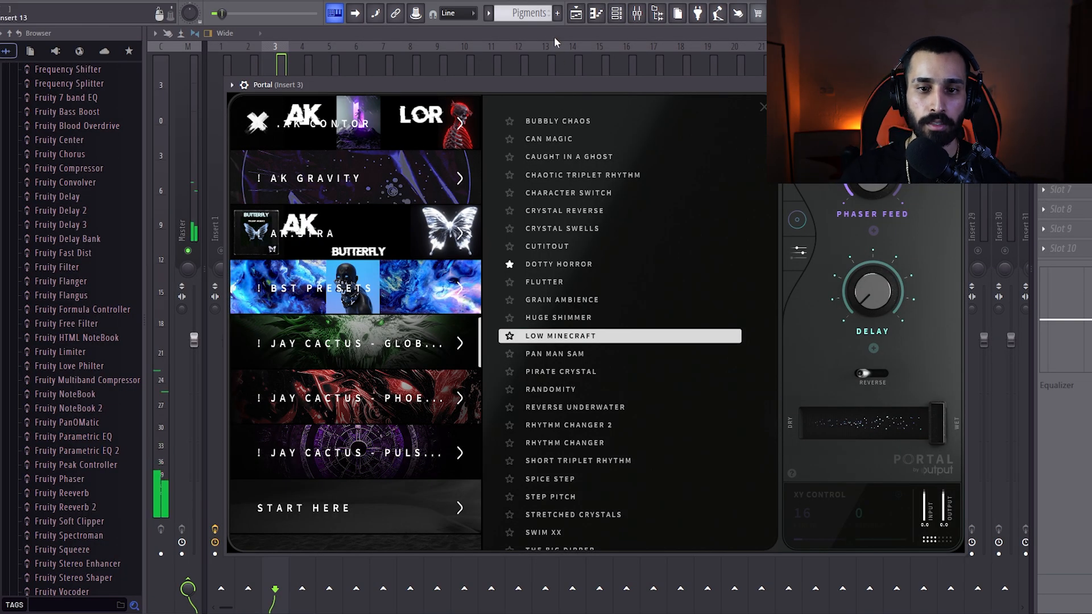
{"action": "left_click", "coordinate": [575, 17]}
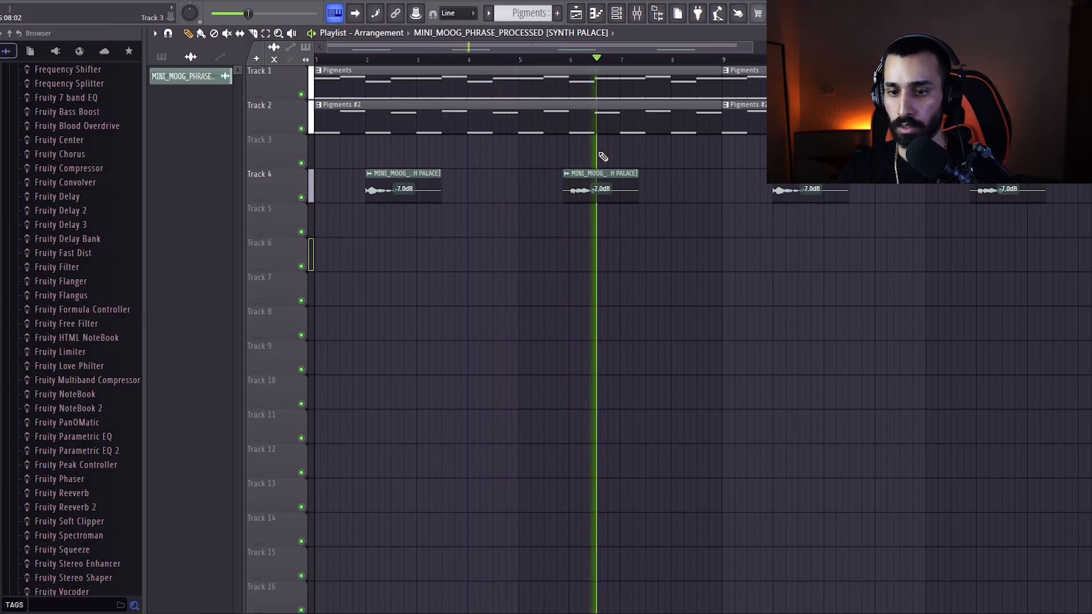
Add a third Pigments instance with the INTO PIANO preset and open its piano roll.
{"action": "left_click_drag", "start_coordinate": [1071, 190], "coordinate": [366, 192]}
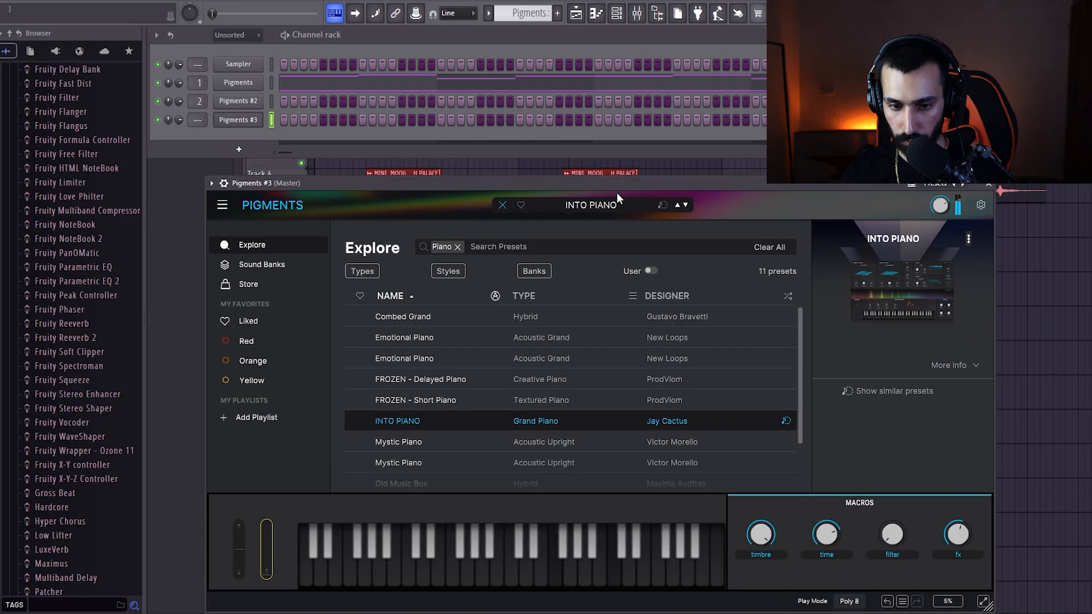
{"action": "left_click", "coordinate": [989, 186]}
{"action": "right_click", "coordinate": [257, 120]}
{"action": "left_click", "coordinate": [286, 115]}
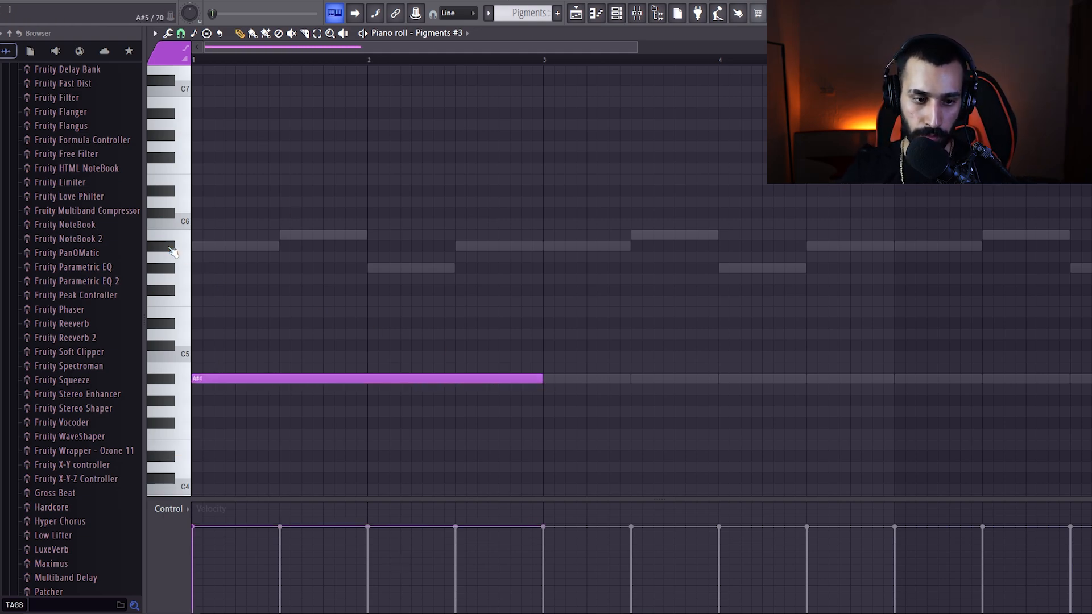
Draw A#5 over bars 1-2, B5 and A#4 over bars 3-4, and a short G#5 just before bar 3.
{"action": "left_click", "coordinate": [201, 245]}
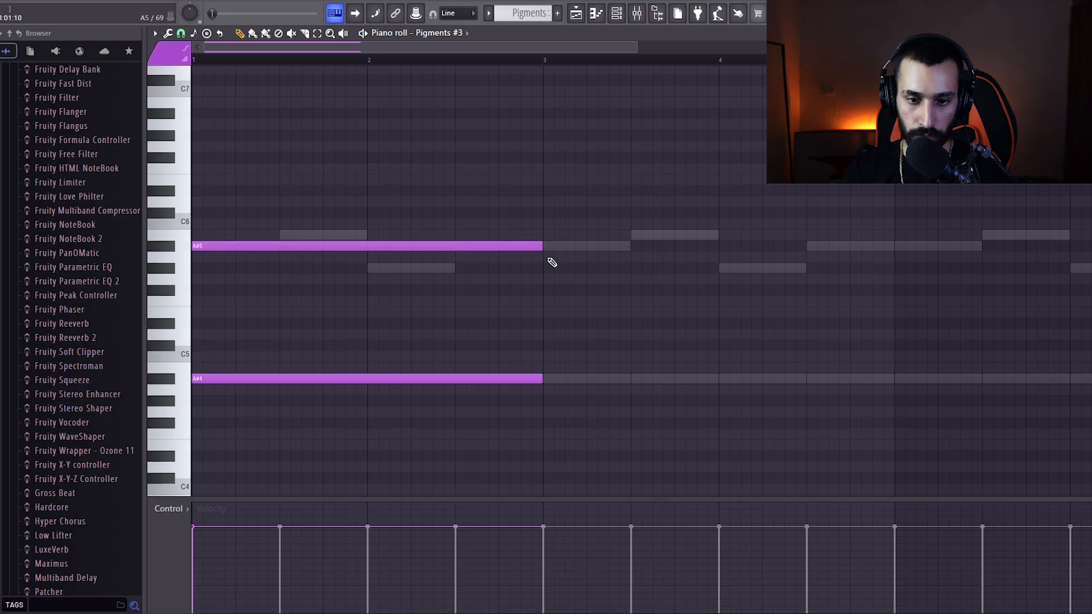
{"action": "left_click", "coordinate": [544, 236]}
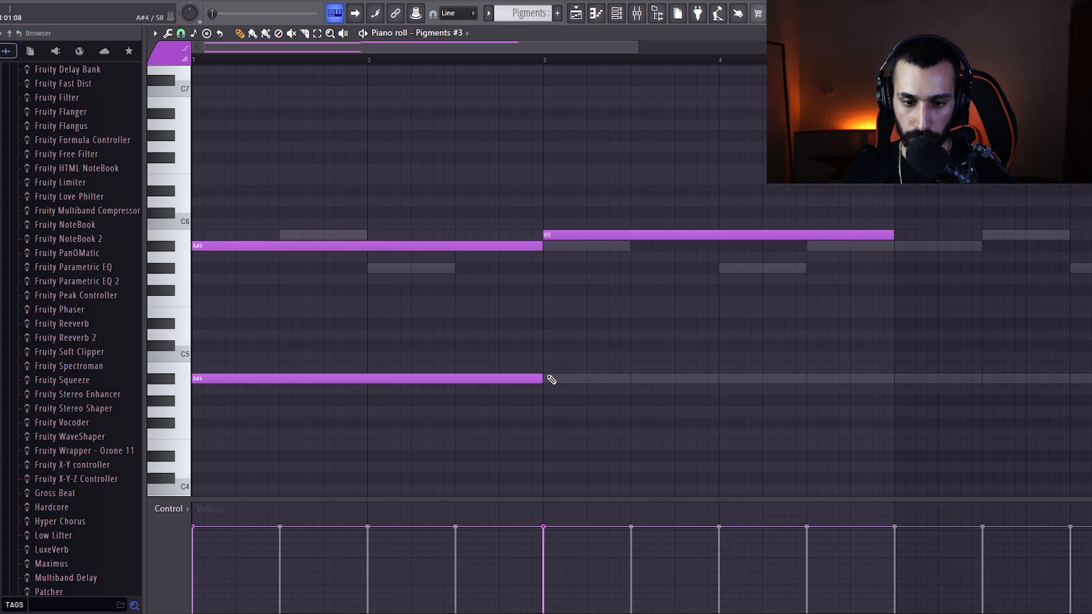
{"action": "left_click", "coordinate": [545, 379]}
{"action": "left_click_drag", "start_coordinate": [501, 262], "coordinate": [523, 260]}
{"action": "left_click_drag", "start_coordinate": [847, 267], "coordinate": [522, 268]}
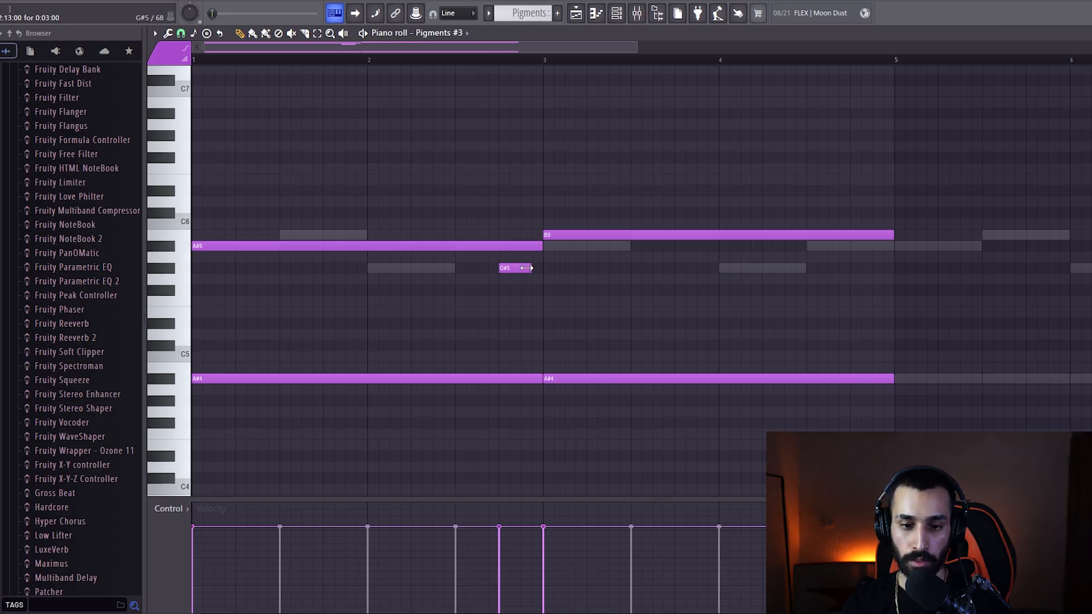
Play the phrase, lengthen the G#5 note to the second half of bar 2, and duplicate all notes to bar 5.
{"action": "key", "text": "space"}
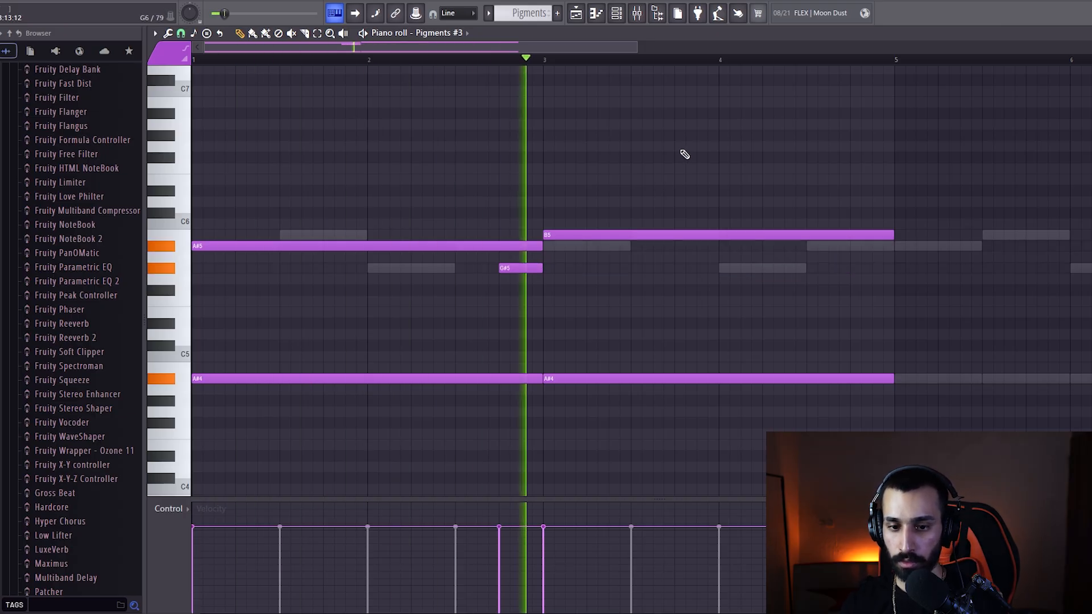
{"action": "left_click_drag", "start_coordinate": [497, 269], "coordinate": [546, 269]}
{"action": "left_click_drag", "start_coordinate": [737, 166], "coordinate": [336, 412]}
{"action": "key", "text": "ctrl+b"}
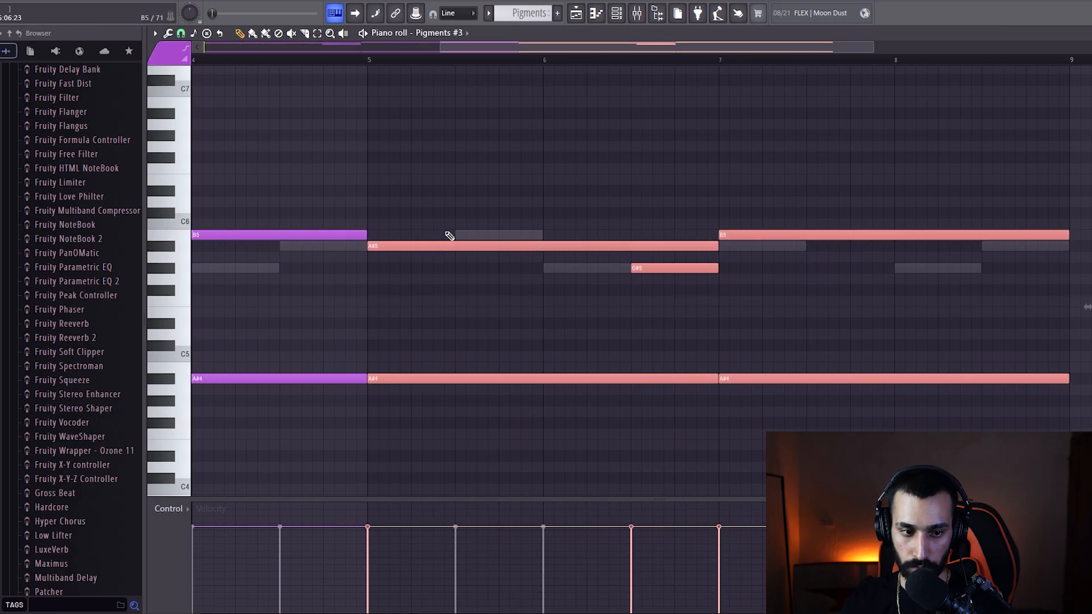
Try the duplicated notes from bar 5 in lower and higher octaves.
{"action": "key", "text": "ctrl+Down"}
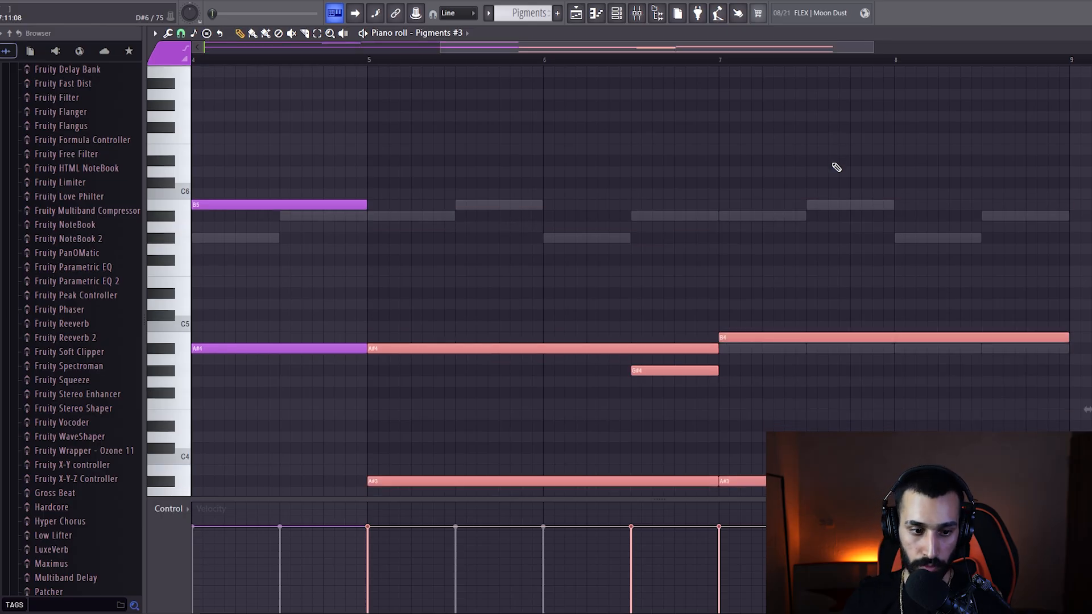
{"action": "key", "text": "ctrl+Down"}
{"action": "key", "text": "ctrl+Up"}
{"action": "key", "text": "ctrl+Up"}
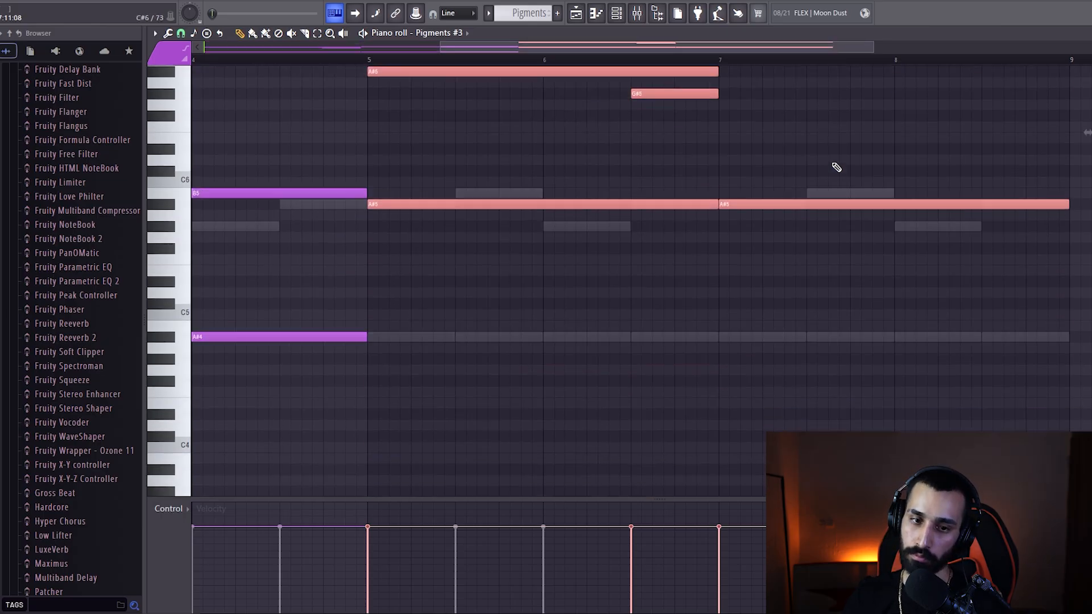
{"action": "key", "text": "ctrl+d"}
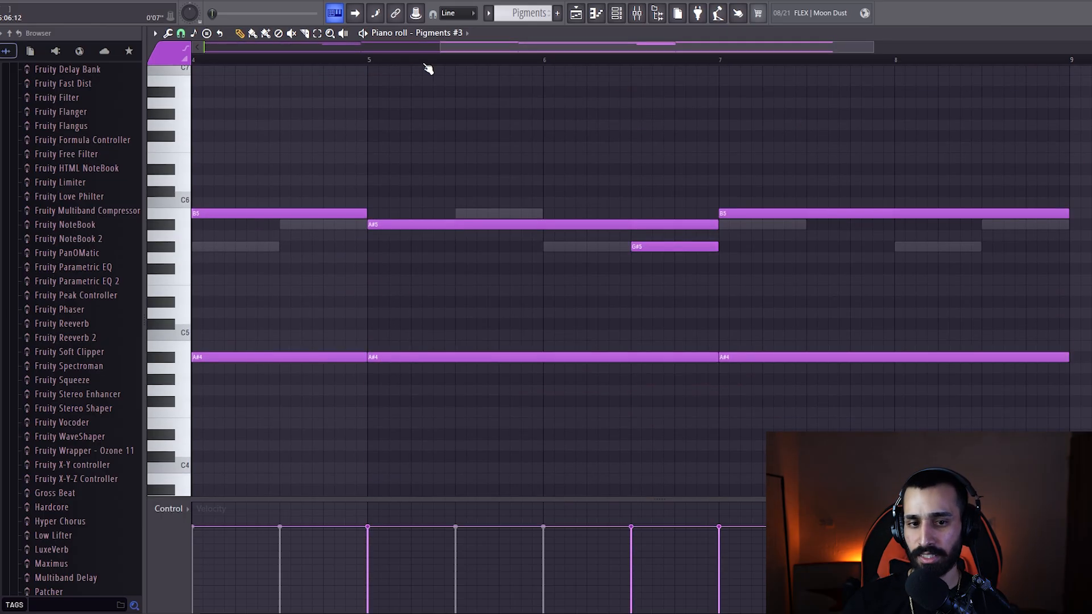
Delete the Pigments #3 channel and play the loop with the Analog Lab V channel.
{"action": "left_click_drag", "start_coordinate": [441, 48], "coordinate": [205, 48]}
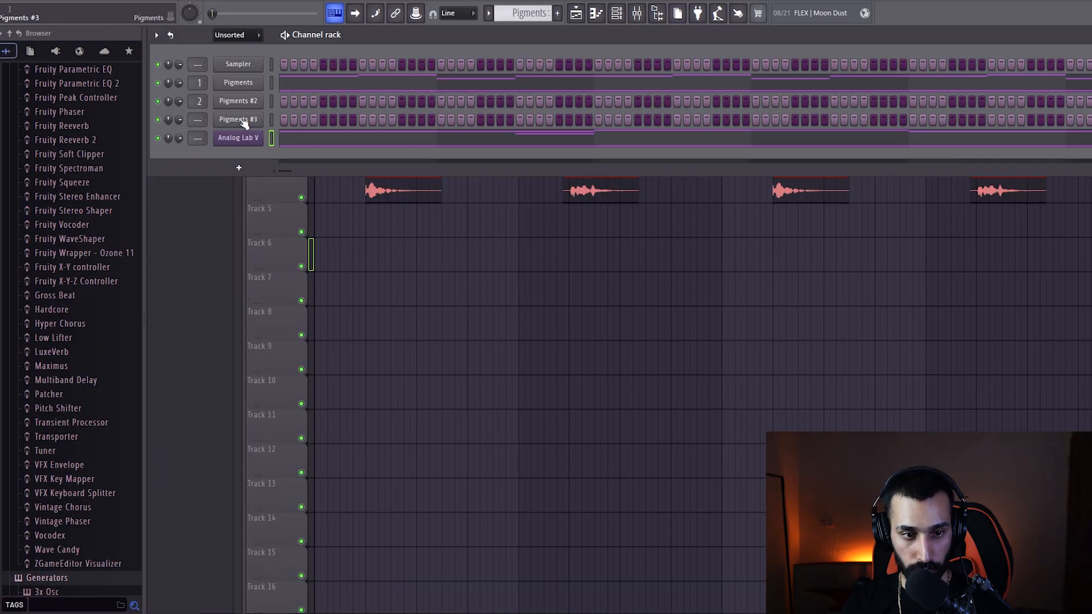
{"action": "right_click", "coordinate": [243, 122]}
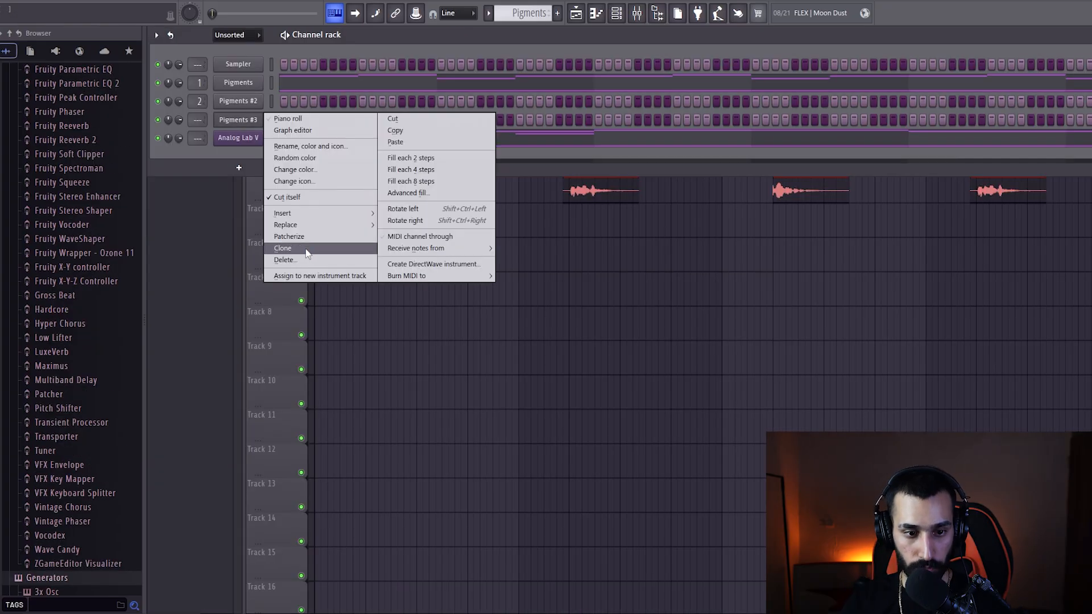
{"action": "left_click", "coordinate": [303, 261]}
{"action": "left_click", "coordinate": [624, 340]}
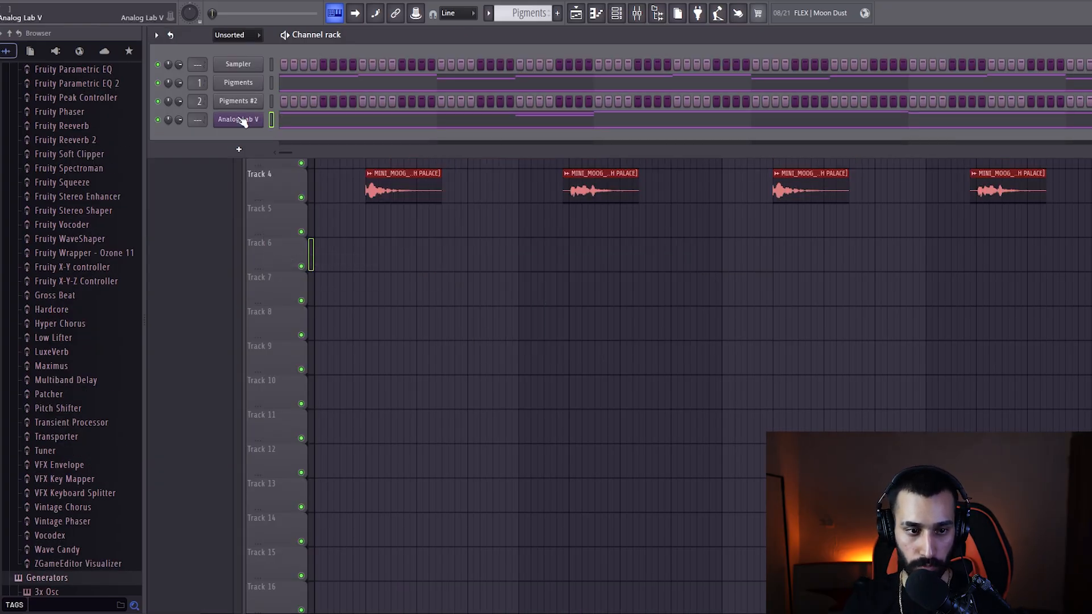
{"action": "key", "text": "space"}
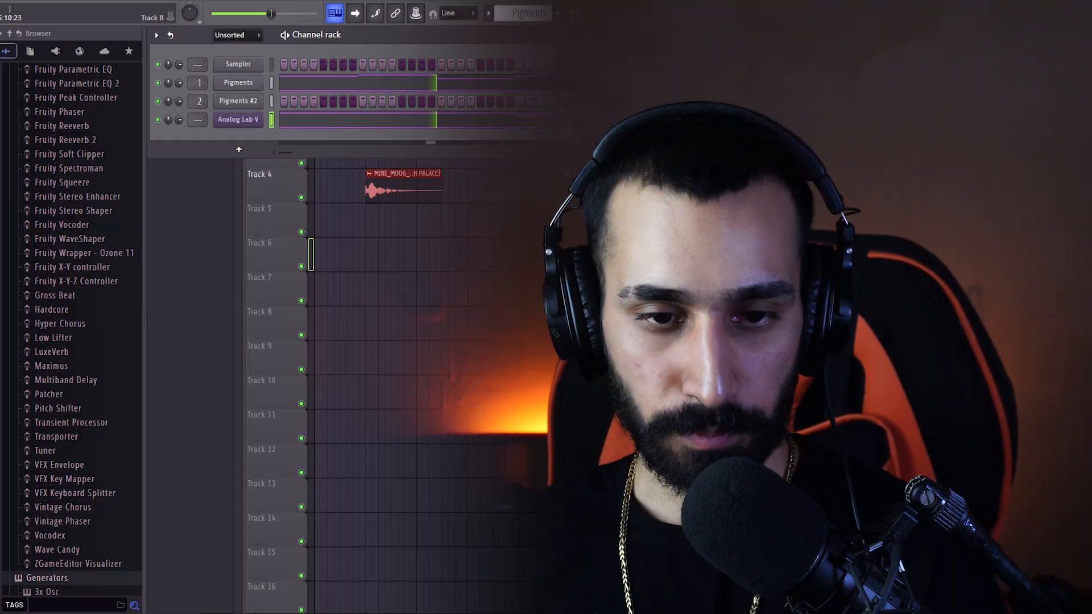
Place the Cymatics - ACCENT Hyper - 168 BPM B Min sample on Track 5 at bar 1 of the playlist.
{"action": "left_click", "coordinate": [495, 278]}
{"action": "left_click", "coordinate": [171, 15]}
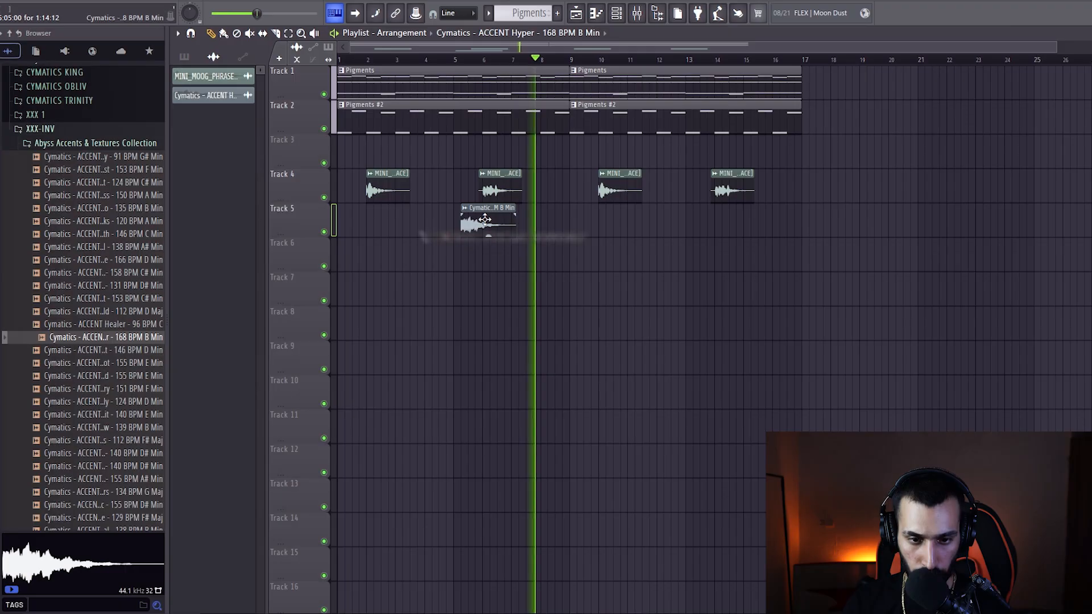
{"action": "left_click_drag", "start_coordinate": [492, 214], "coordinate": [370, 213]}
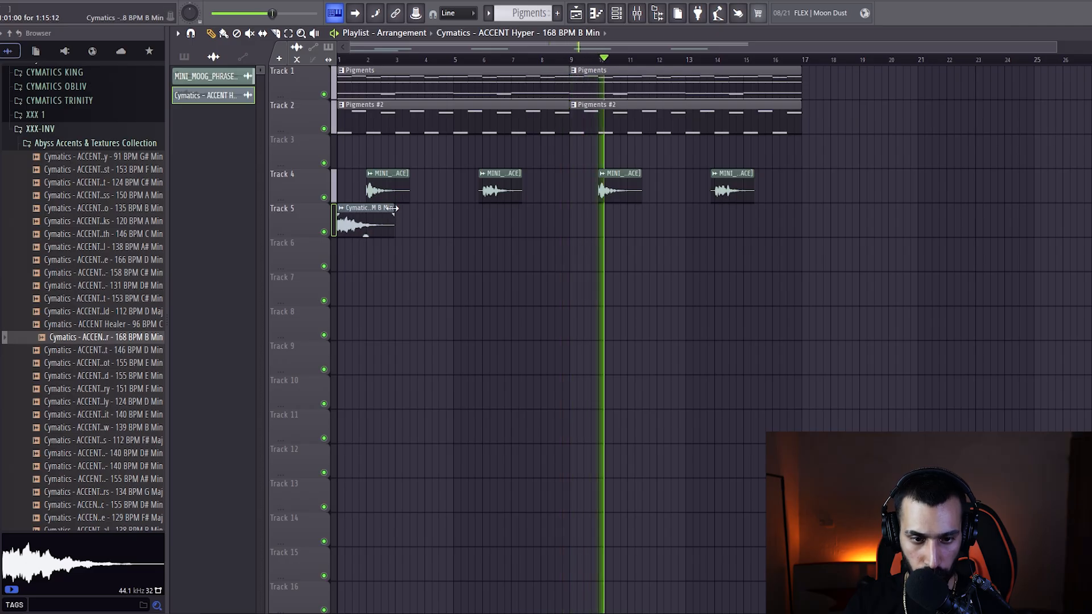
Set the ACCENT Hyper clip's pitch shift to about -320 cents and carry the clip over to about bar 9 on Track 5.
{"action": "double_click", "coordinate": [363, 213]}
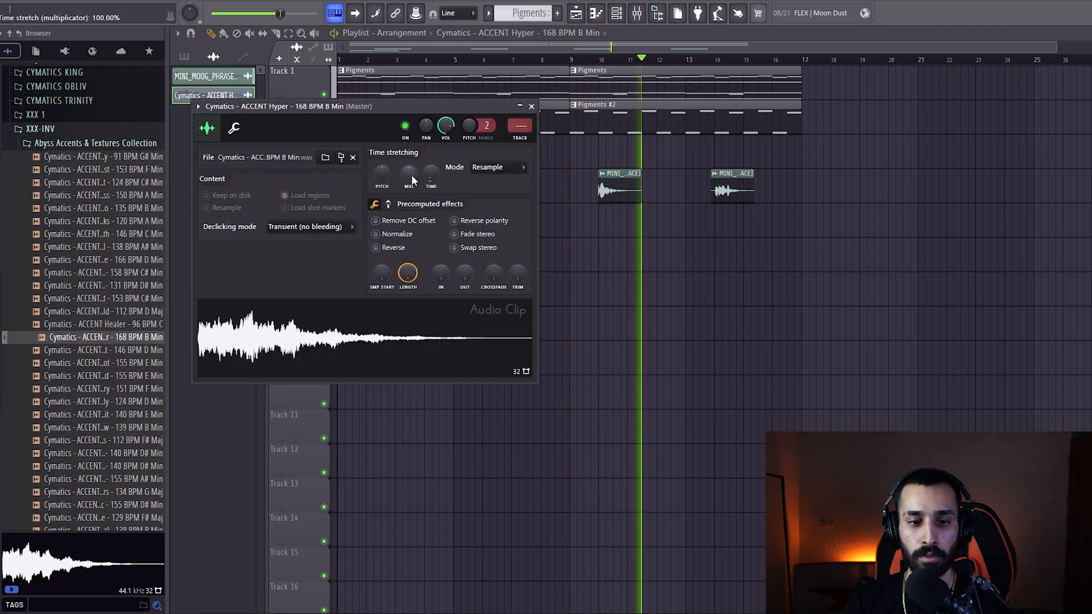
{"action": "left_click_drag", "start_coordinate": [381, 172], "coordinate": [381, 170]}
{"action": "scroll", "coordinate": [382, 172], "scroll_direction": "down", "scroll_amount": 3}
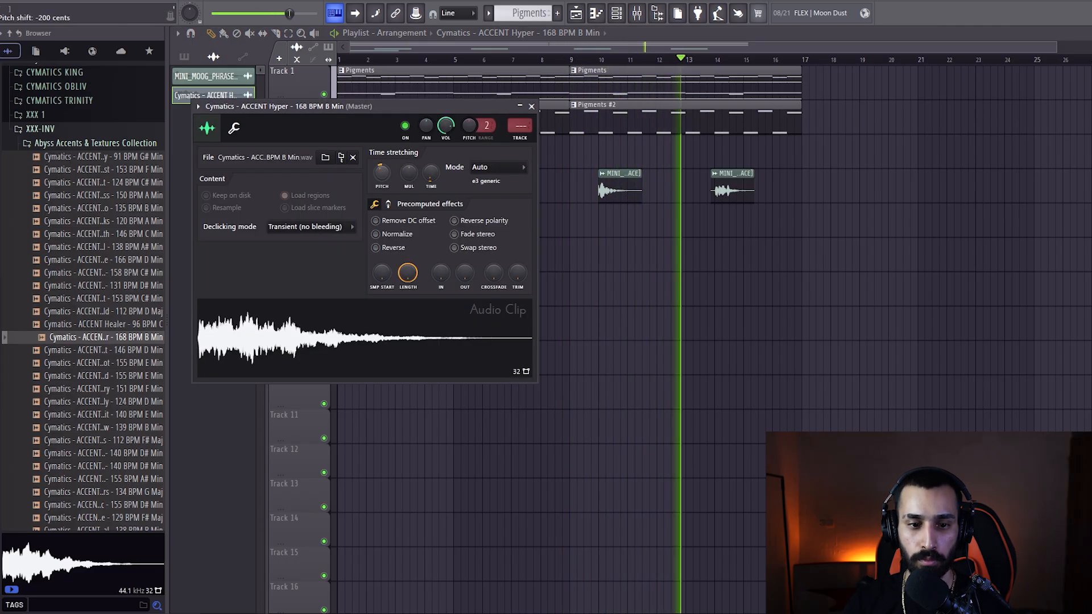
{"action": "left_click_drag", "start_coordinate": [383, 168], "coordinate": [381, 169]}
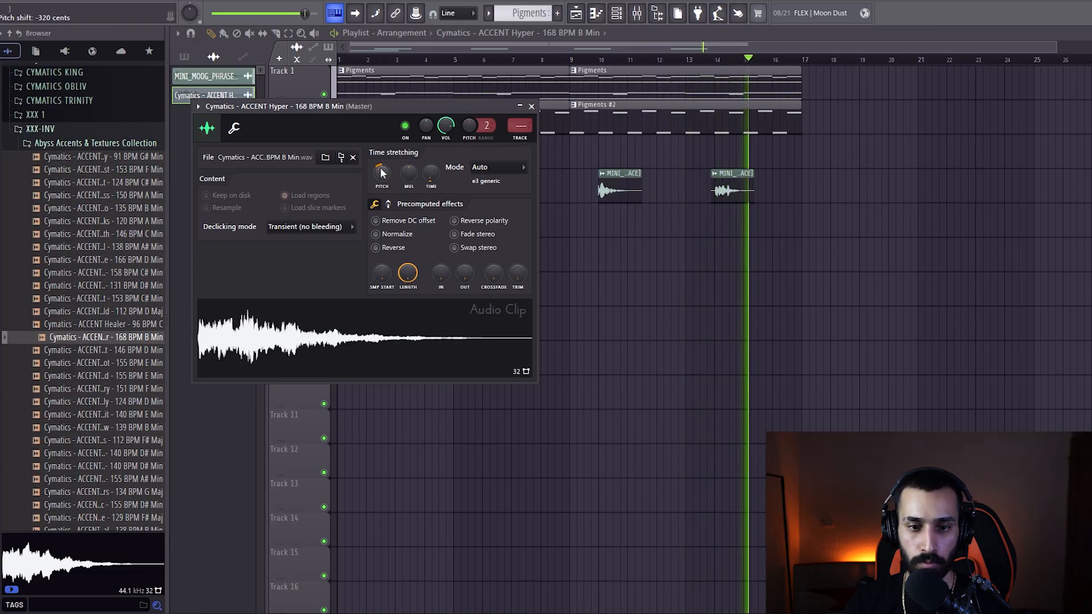
{"action": "left_click", "coordinate": [531, 107]}
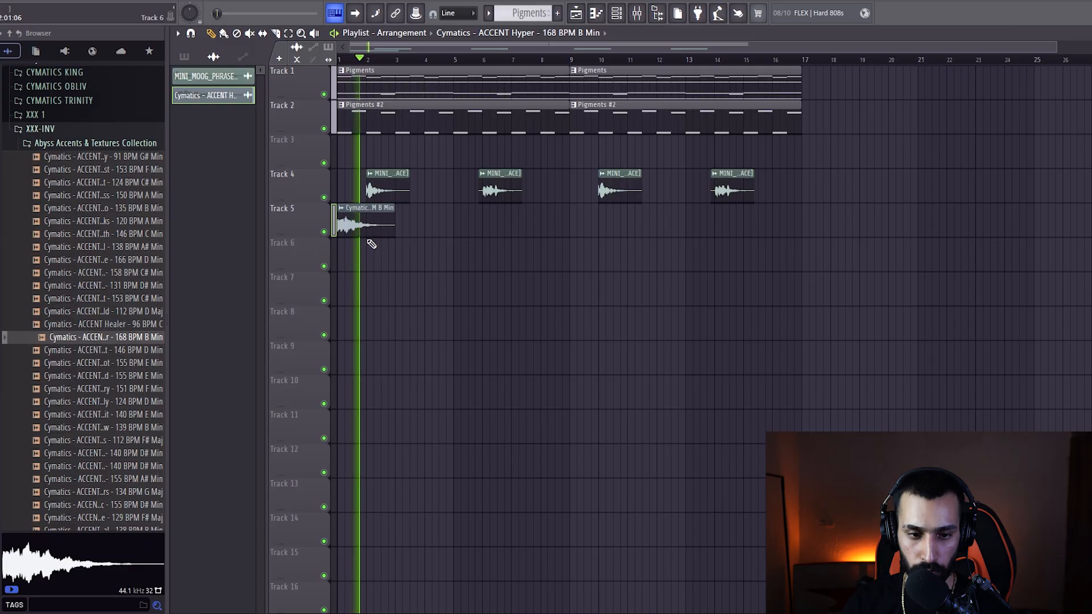
{"action": "left_click_drag", "start_coordinate": [366, 236], "coordinate": [580, 230]}
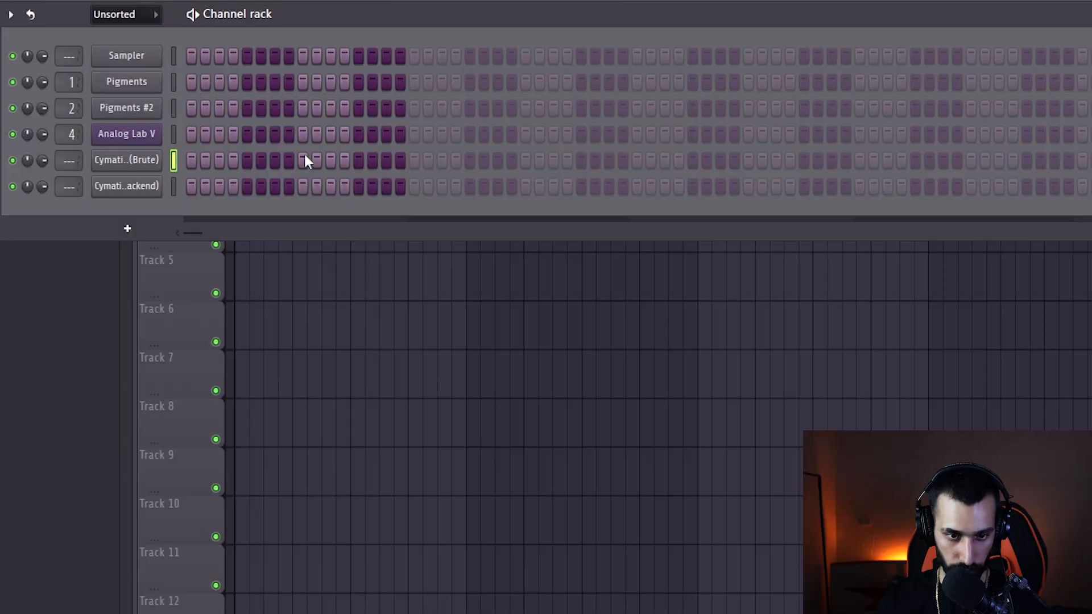
Add hits for the Cymatics (Brute) channel on steps 9, 25, 41 and 57 of the four-bar drum pattern.
{"action": "left_click", "coordinate": [303, 160]}
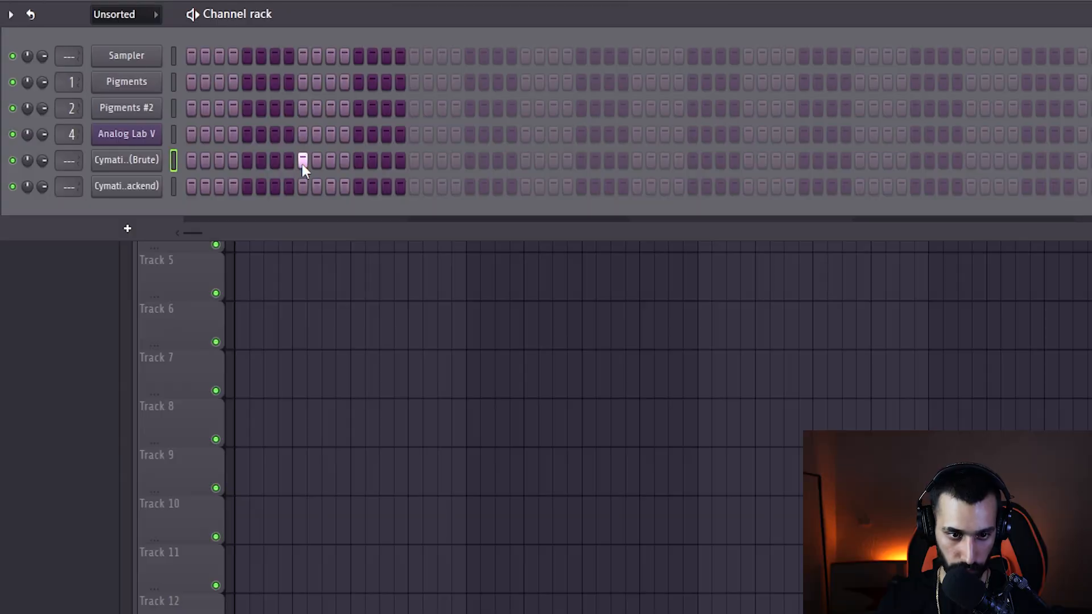
{"action": "left_click", "coordinate": [526, 161]}
{"action": "left_click", "coordinate": [748, 161]}
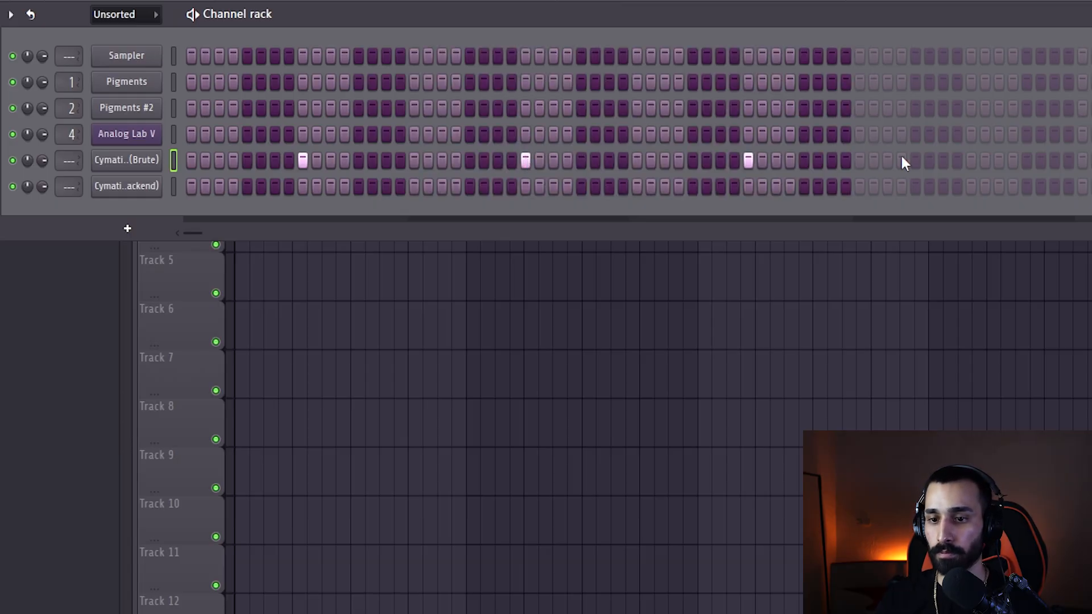
{"action": "left_click", "coordinate": [970, 160]}
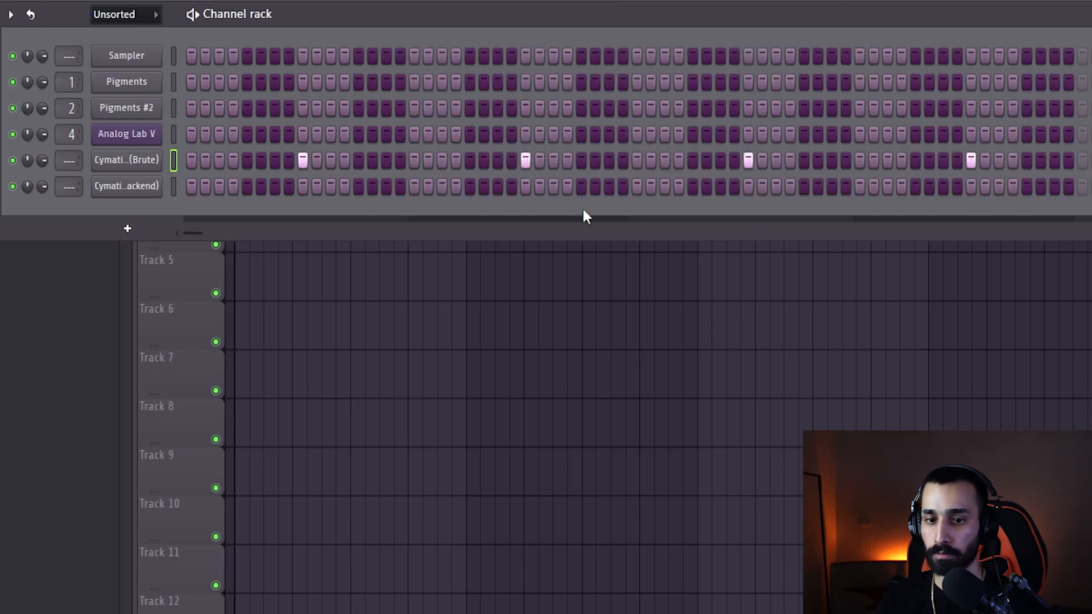
Fill the Cymatics - Hihat (Backend) channel with C5 notes every two steps, chop the third into four at F#4, and play it.
{"action": "right_click", "coordinate": [132, 188]}
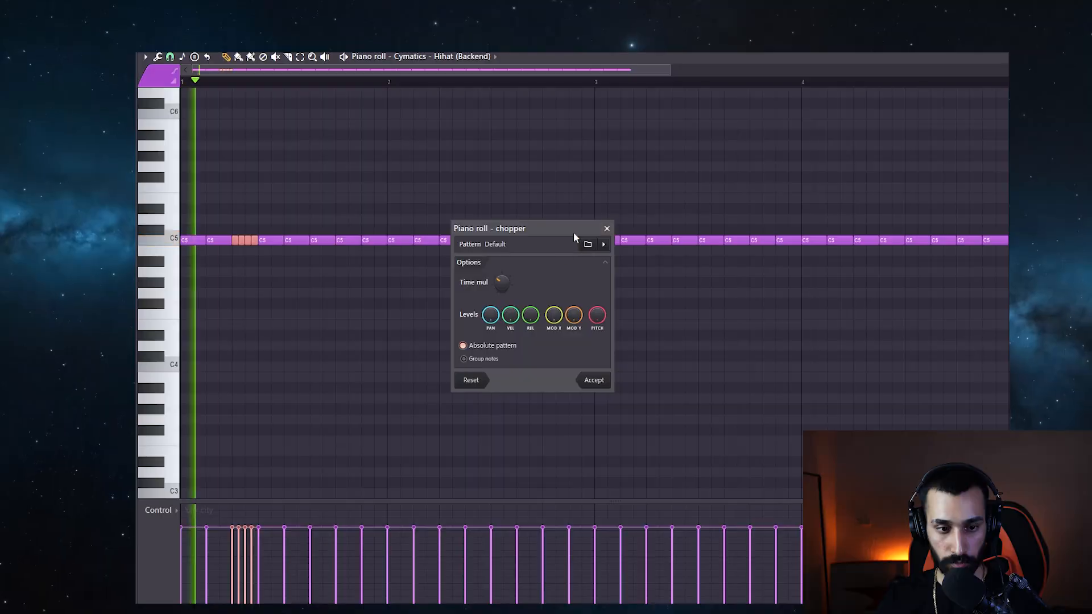
{"action": "left_click", "coordinate": [595, 380]}
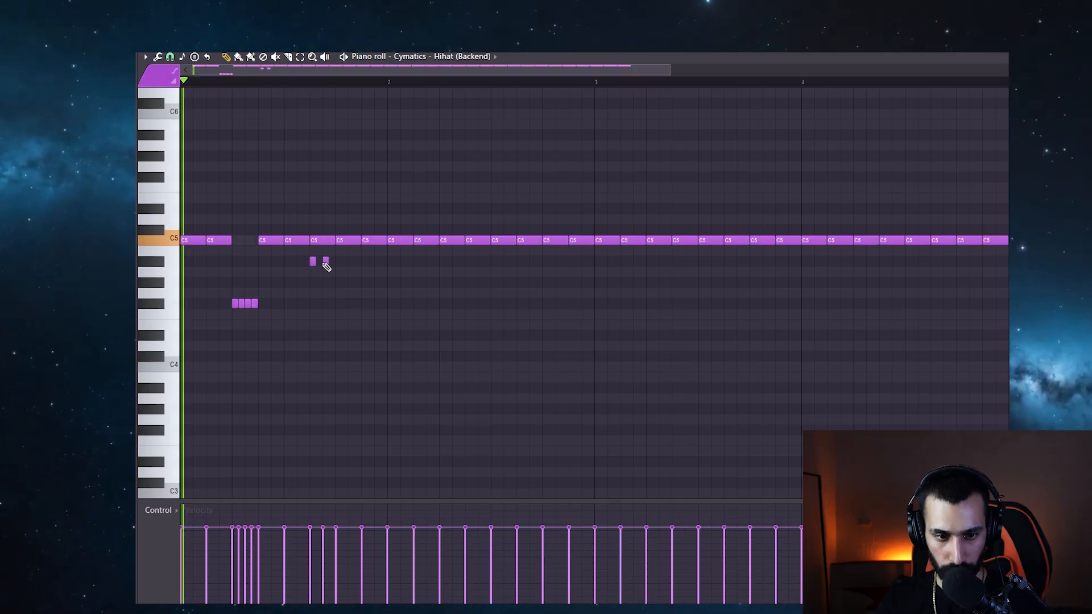
{"action": "key", "text": "space"}
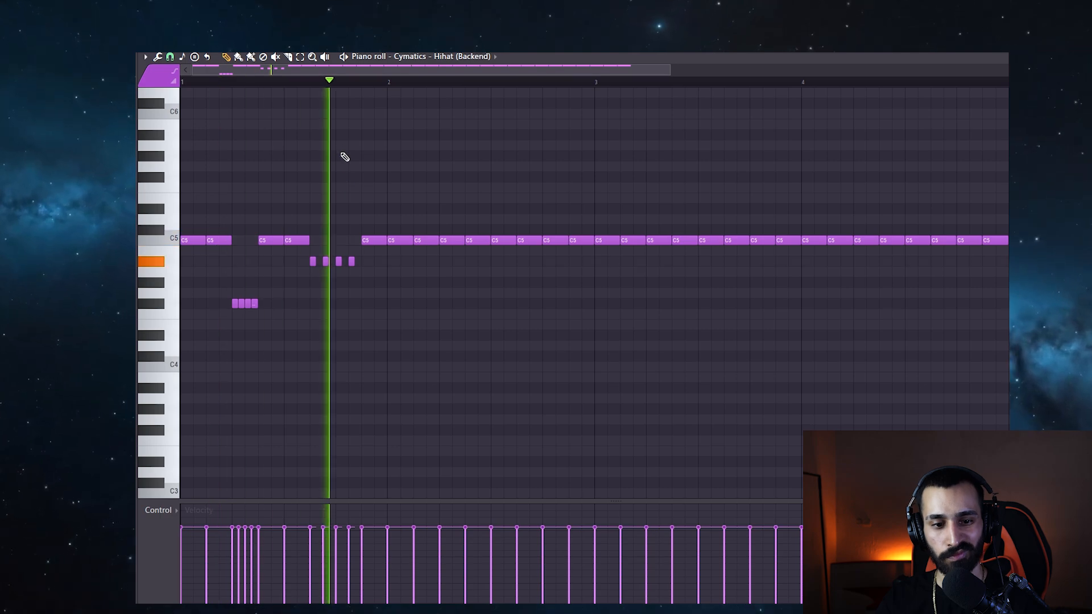
{"action": "key", "text": "space"}
{"action": "key", "text": "space"}
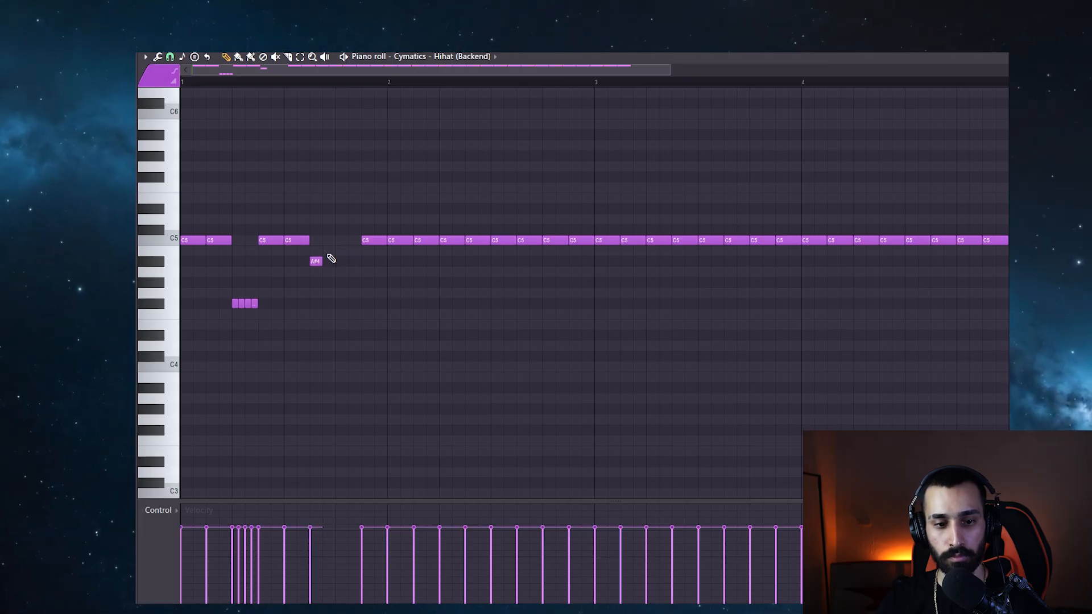
Chop the short A#4 hi-hat note in bar 1 into four notes with rising velocities and play the pattern.
{"action": "key", "text": "ctrl+u"}
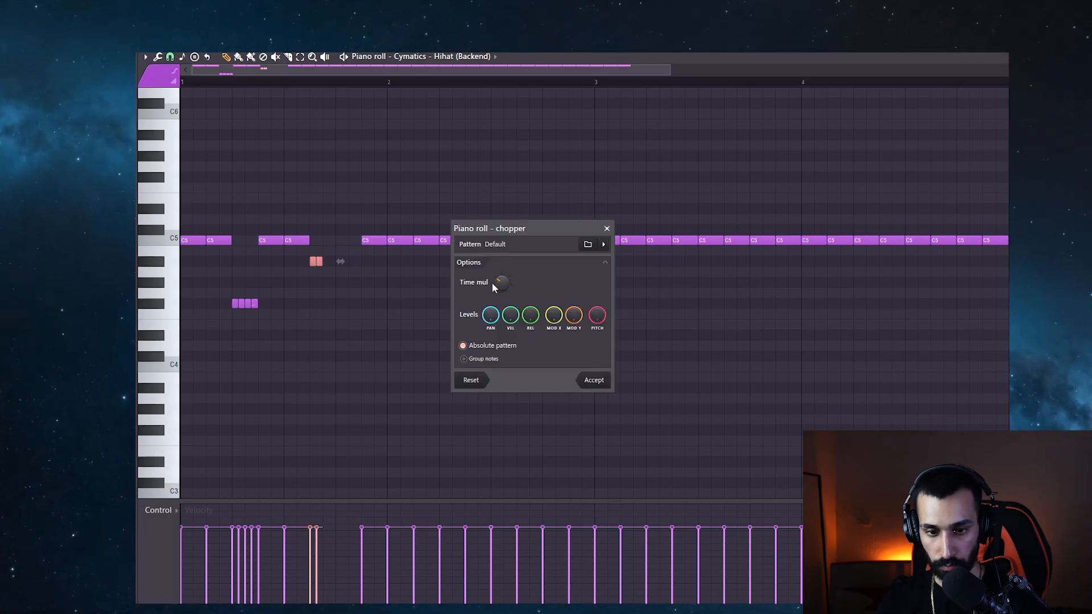
{"action": "left_click", "coordinate": [592, 381]}
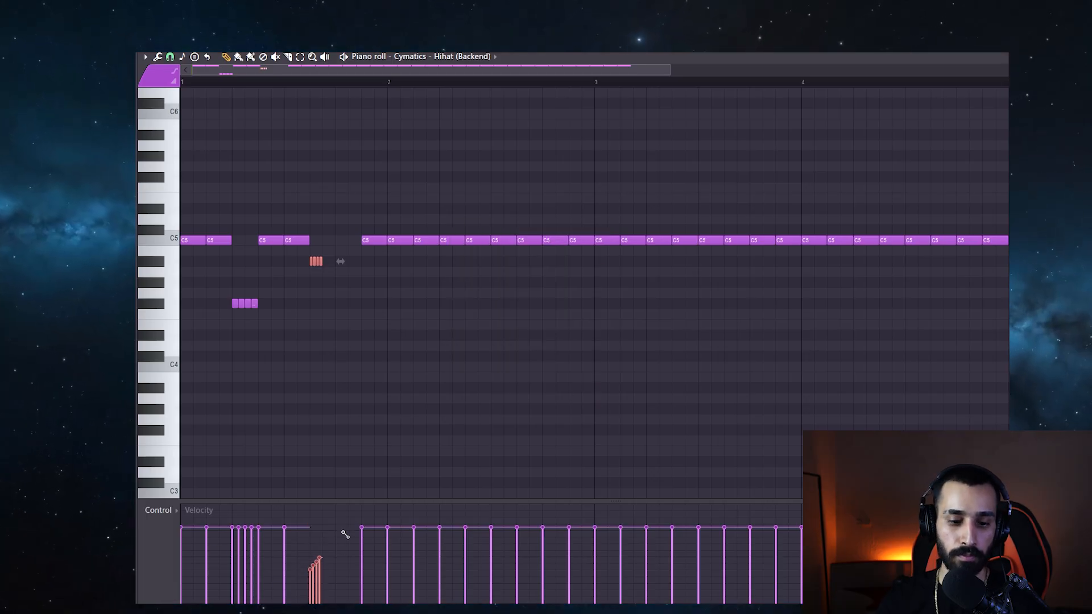
{"action": "key", "text": "space"}
{"action": "key", "text": "space"}
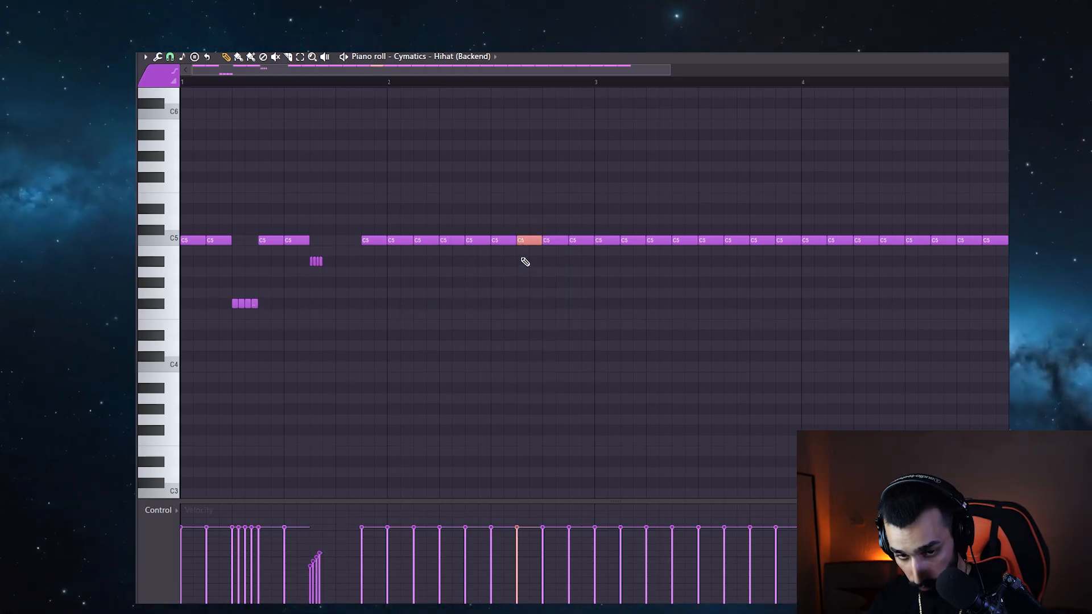
Chop the sixth C5 hi-hat note of bar 2 into four equal notes and play the pattern.
{"action": "key", "text": "ctrl+u"}
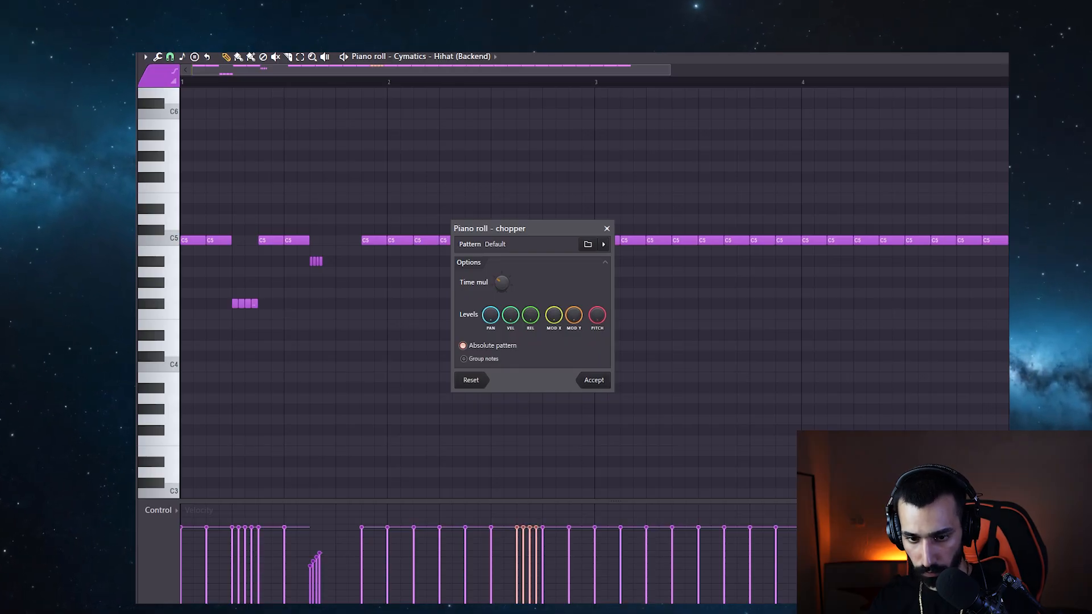
{"action": "left_click", "coordinate": [591, 381]}
{"action": "key", "text": "space"}
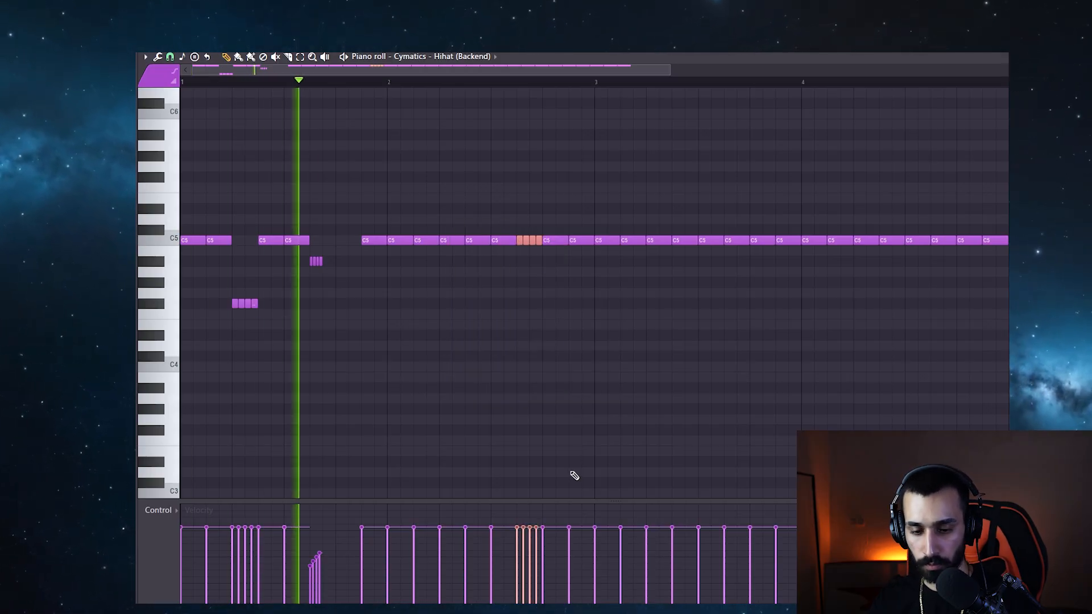
{"action": "key", "text": "space"}
{"action": "key", "text": "space"}
Erase the hi-hat notes from bar 3 onward and duplicate the two-bar hi-hat pattern into bars 3-4.
{"action": "left_click_drag", "start_coordinate": [609, 240], "coordinate": [1006, 240]}
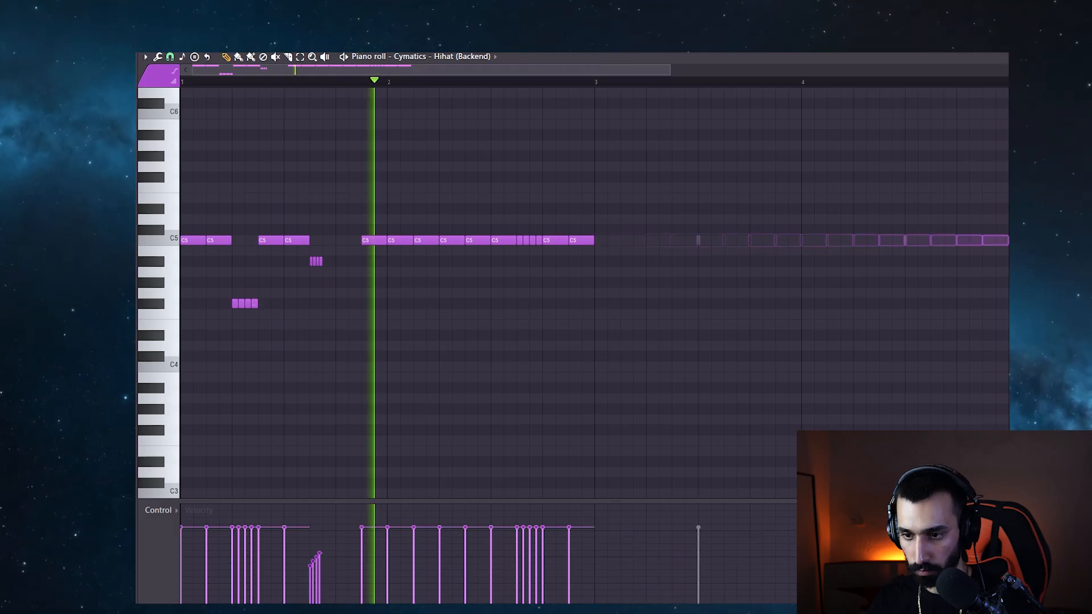
{"action": "left_click_drag", "start_coordinate": [677, 215], "coordinate": [174, 433]}
{"action": "key", "text": "ctrl+b"}
{"action": "right_click", "coordinate": [769, 130]}
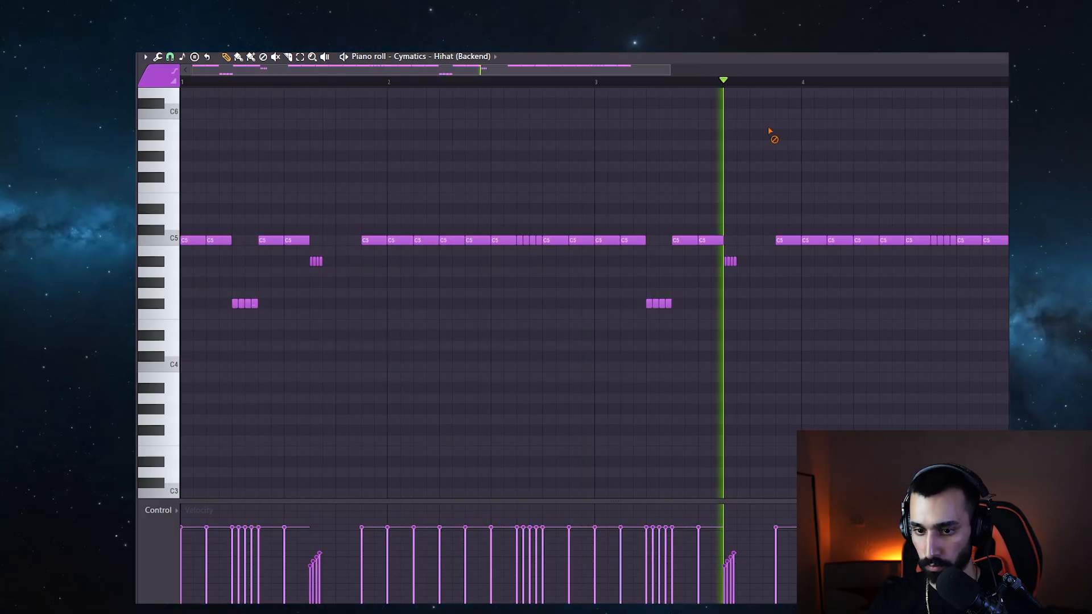
Replace the chopped C5 roll in bar 4 with a single C5, add short D#4, A4 and G#4 notes at the bar's end, and play it.
{"action": "key", "text": "space"}
{"action": "right_click", "coordinate": [946, 241]}
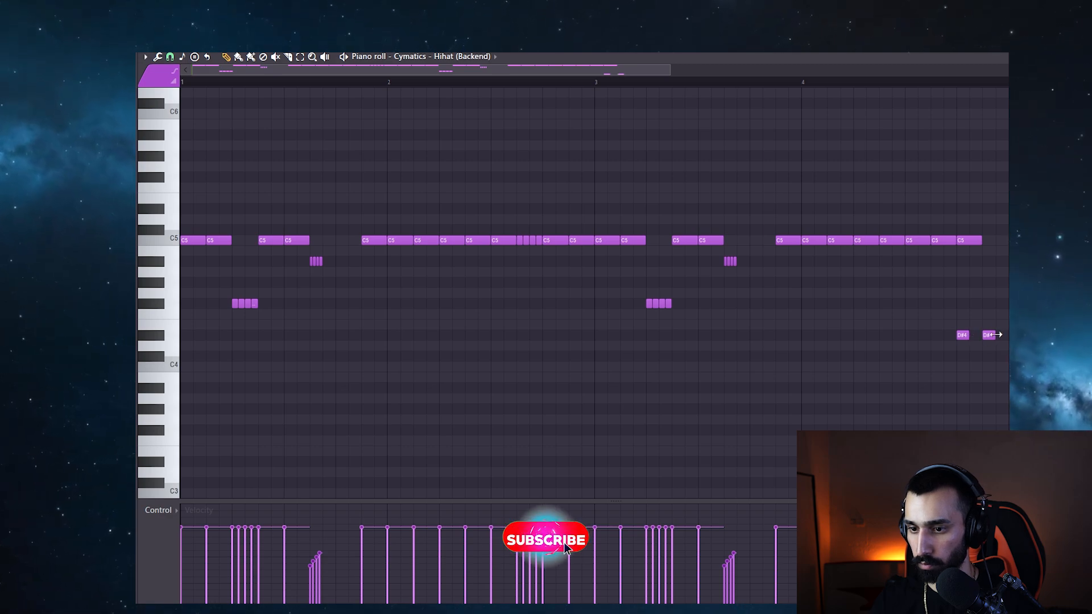
{"action": "left_click_drag", "start_coordinate": [962, 333], "coordinate": [975, 334]}
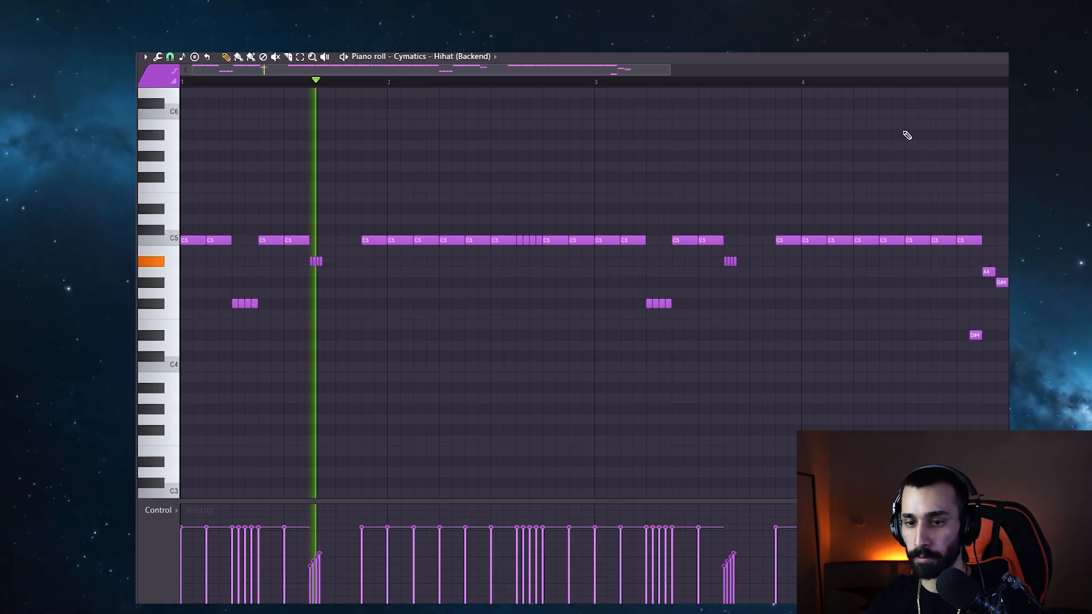
{"action": "left_click", "coordinate": [796, 86]}
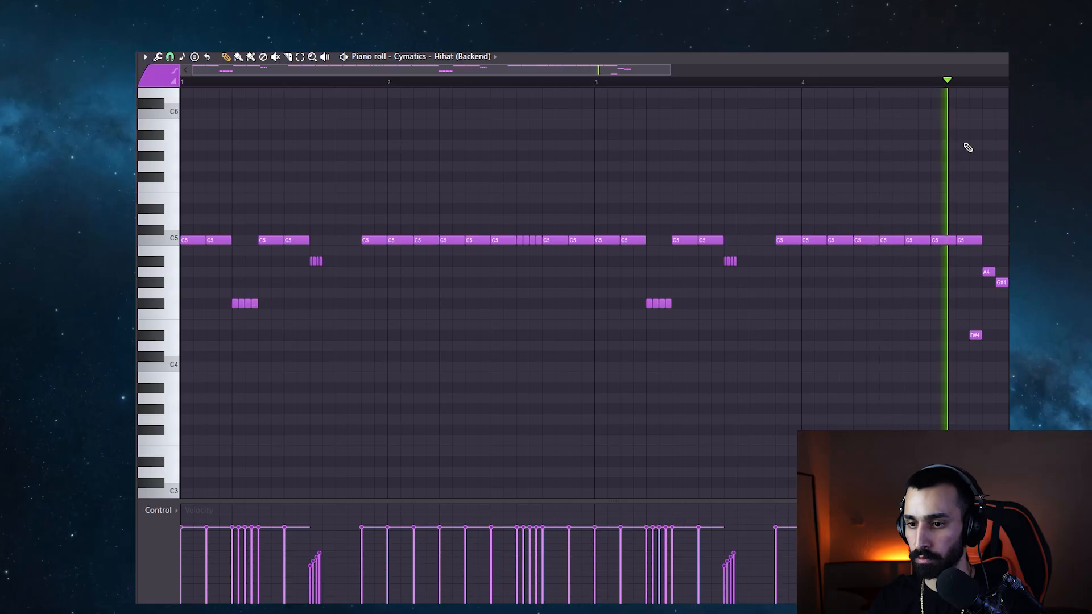
Raise the short A4 and G#4 hi-hat notes at the end of bar 4 by an octave and chop the G#5 note in two.
{"action": "left_click_drag", "start_coordinate": [981, 266], "coordinate": [999, 289]}
{"action": "key", "text": "ctrl+Up"}
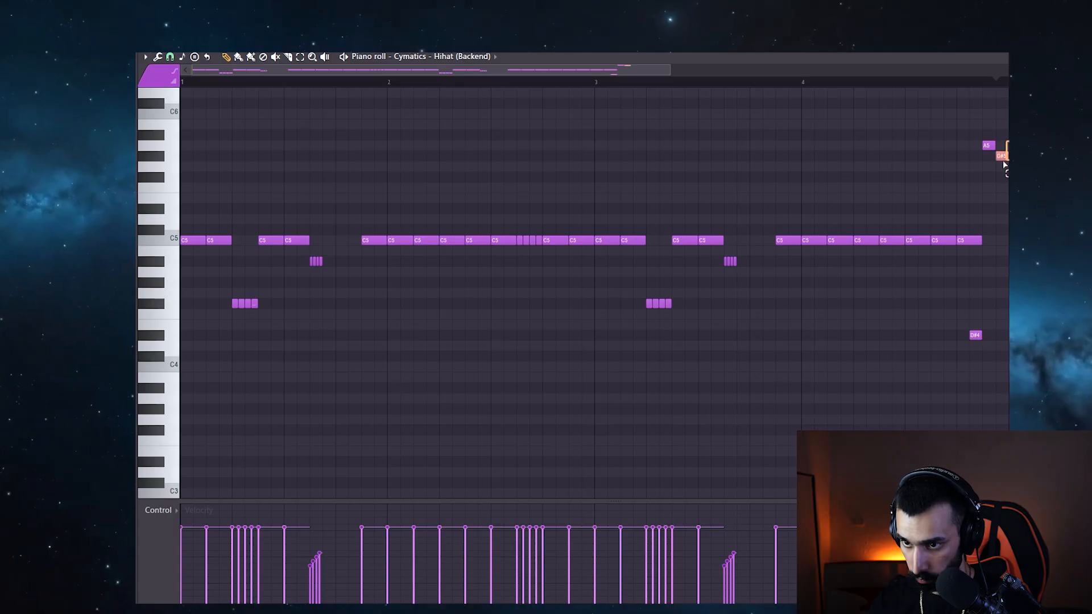
{"action": "key", "text": "alt+u"}
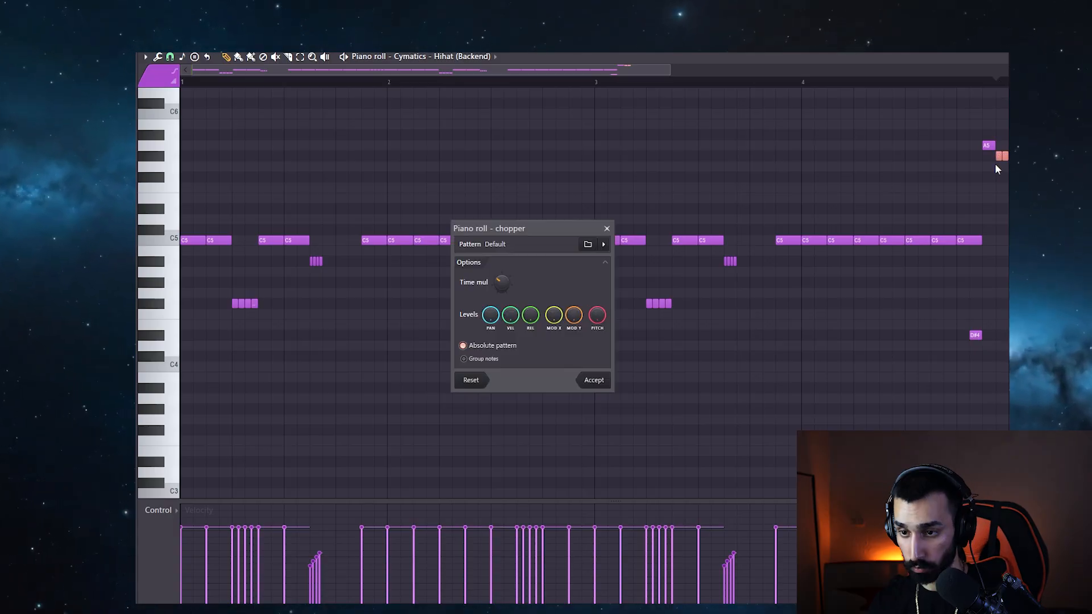
{"action": "left_click", "coordinate": [593, 381]}
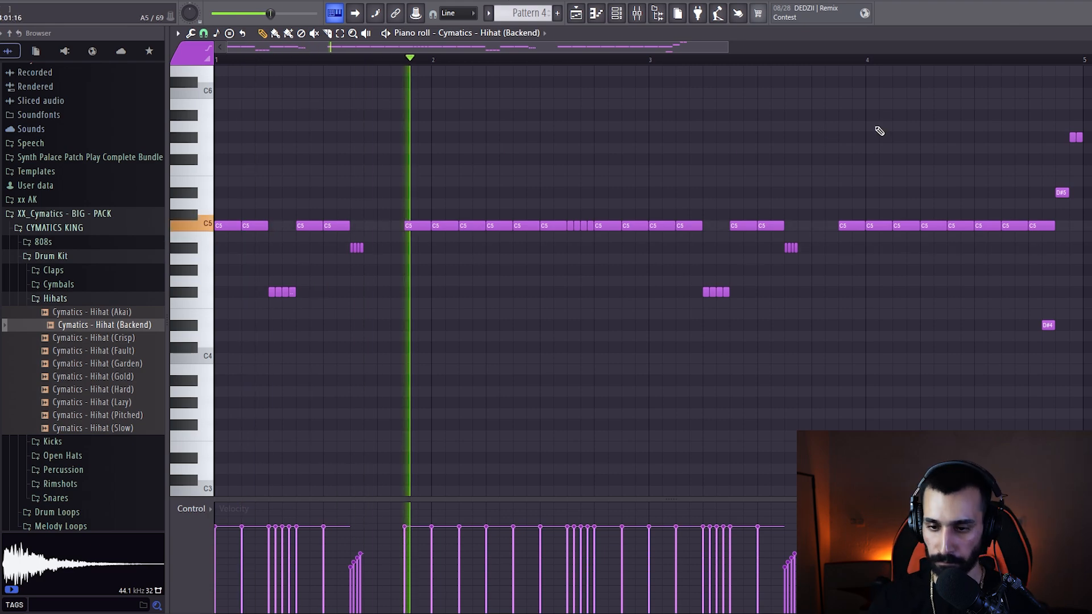
Close the hi-hat piano roll and preview samples in the Cymatics 808s folder against the pattern.
{"action": "key", "text": "Escape"}
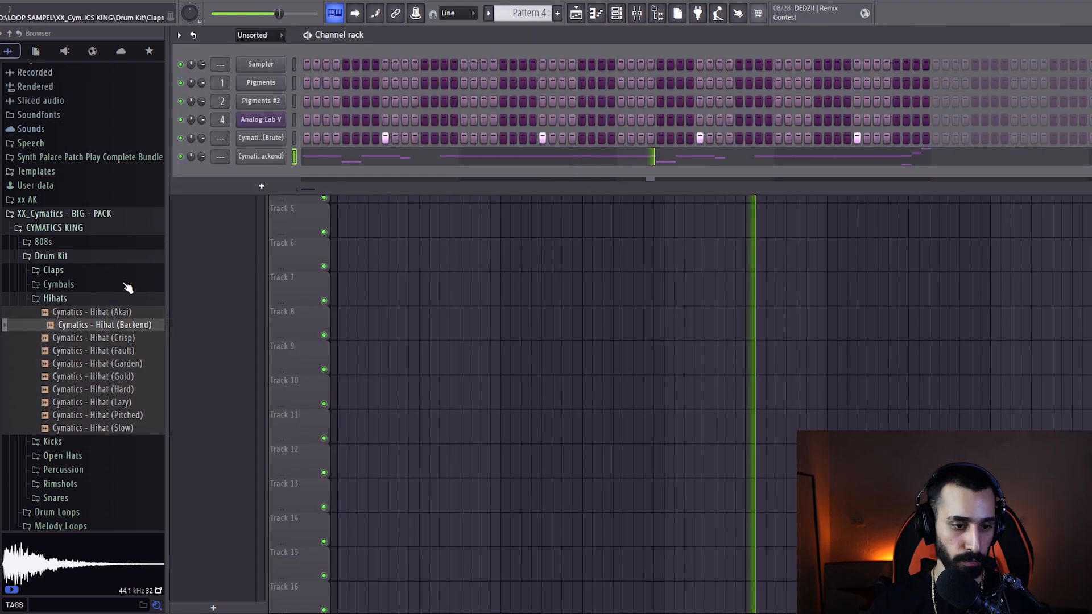
{"action": "left_click", "coordinate": [67, 300]}
{"action": "key", "text": "space"}
{"action": "left_click", "coordinate": [43, 241]}
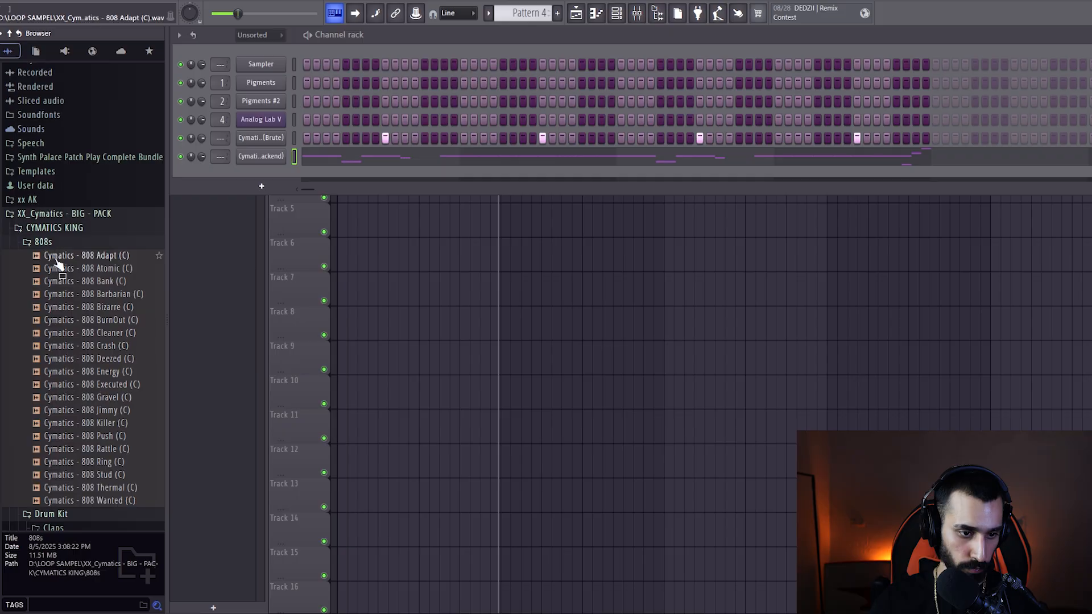
{"action": "left_click", "coordinate": [88, 293]}
{"action": "key", "text": "Up"}
{"action": "key", "text": "Up"}
{"action": "key", "text": "space"}
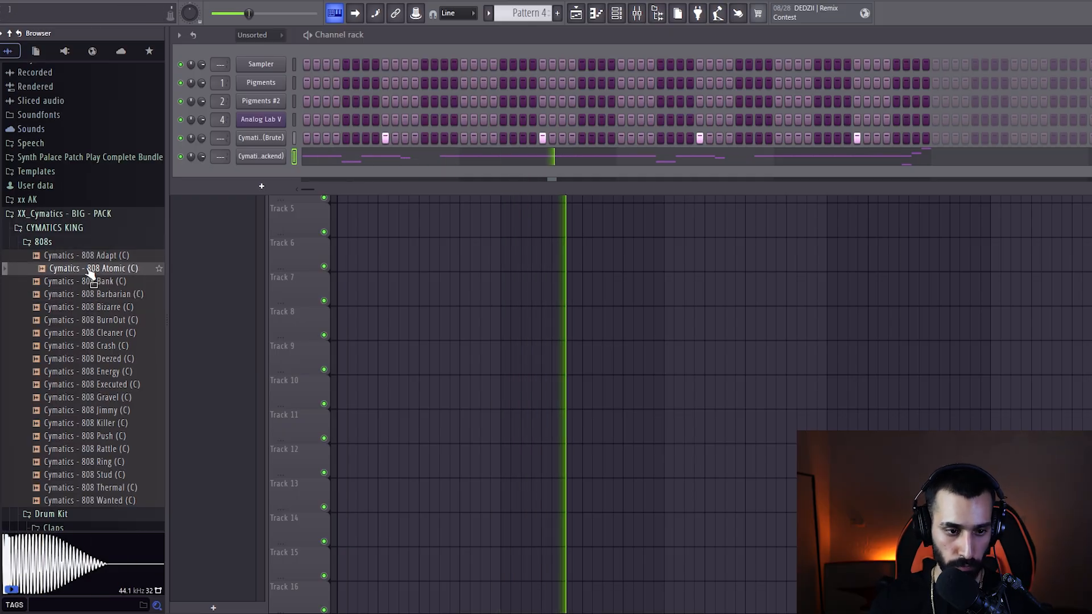
Add Cymatics - 808 Atomic (C) as a channel above the snare and open its sampler settings.
{"action": "left_click_drag", "start_coordinate": [91, 273], "coordinate": [273, 139]}
{"action": "left_click", "coordinate": [272, 142]}
{"action": "key", "text": "space"}
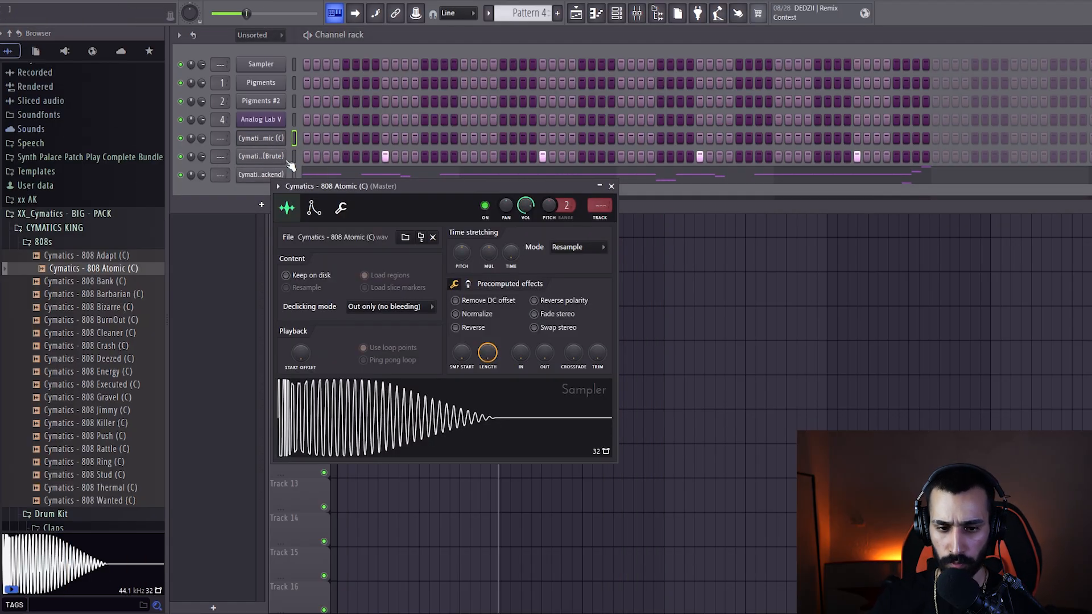
Configure the 808 Atomic sampler with full volume hold, about 31% release, cut group 3 by 3, and a higher boost.
{"action": "left_click", "coordinate": [325, 210]}
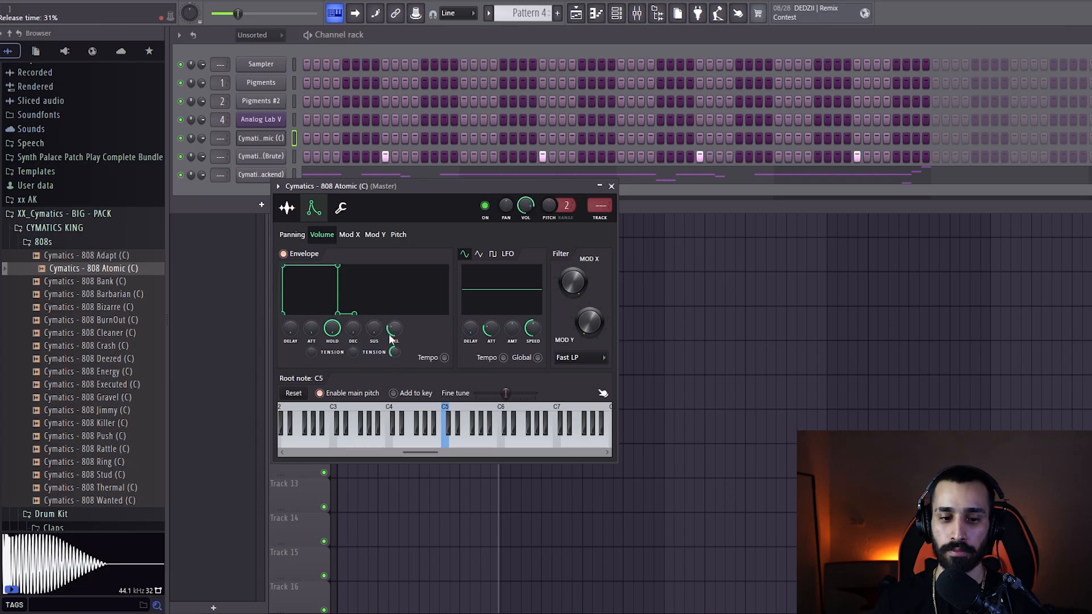
{"action": "left_click", "coordinate": [341, 209]}
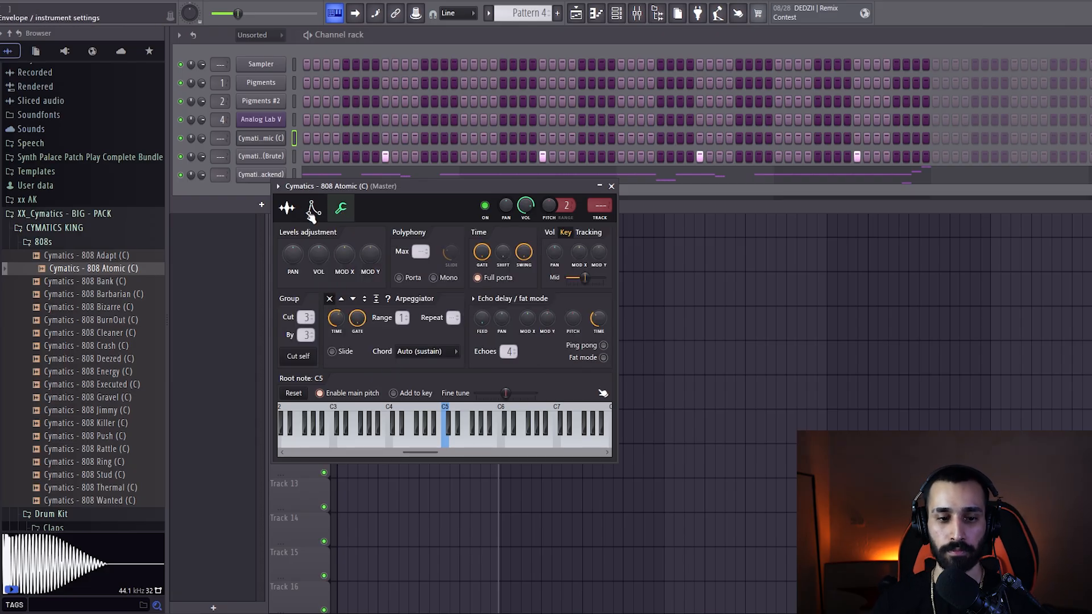
{"action": "left_click", "coordinate": [288, 209]}
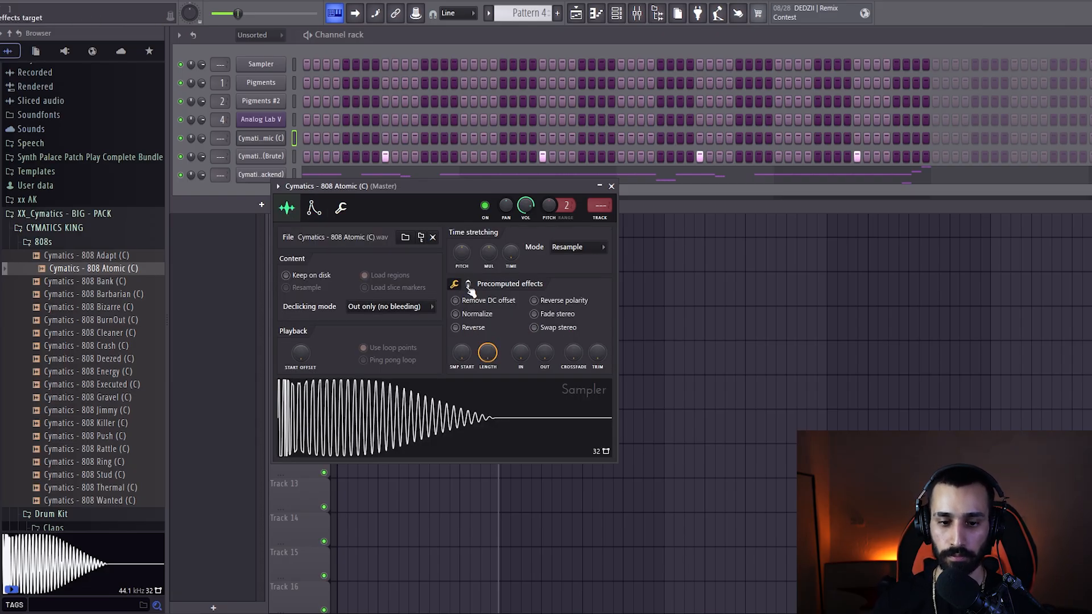
{"action": "left_click_drag", "start_coordinate": [465, 324], "coordinate": [464, 316]}
{"action": "key", "text": "q"}
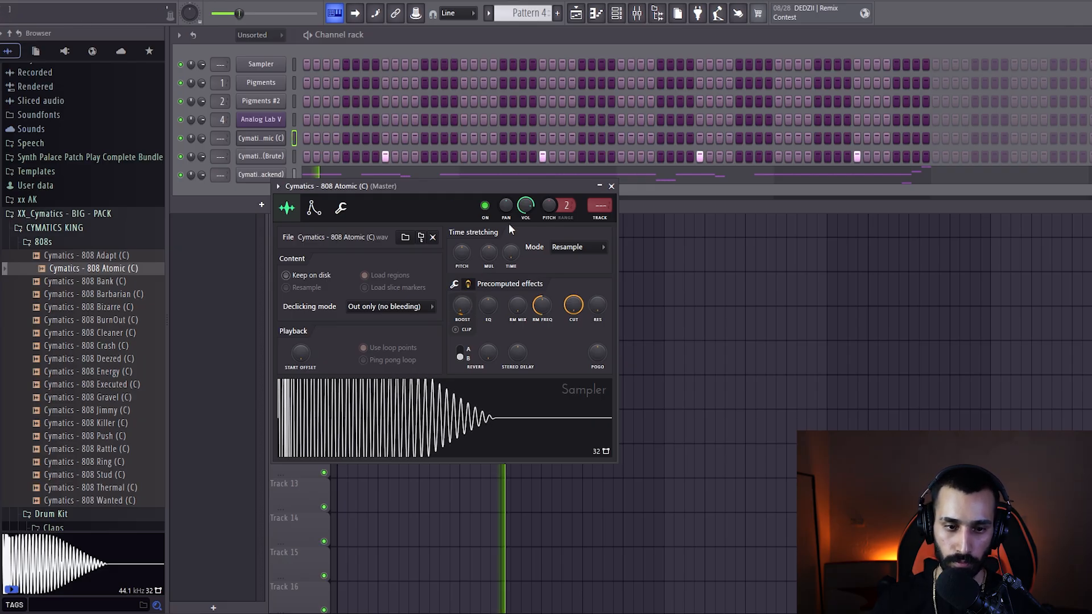
Program the 808 Atomic with bar 1 hits on steps 1, 3, 7 and 13, and Open Hat (Bingo) on each bar's first step.
{"action": "left_click_drag", "start_coordinate": [307, 138], "coordinate": [317, 138]}
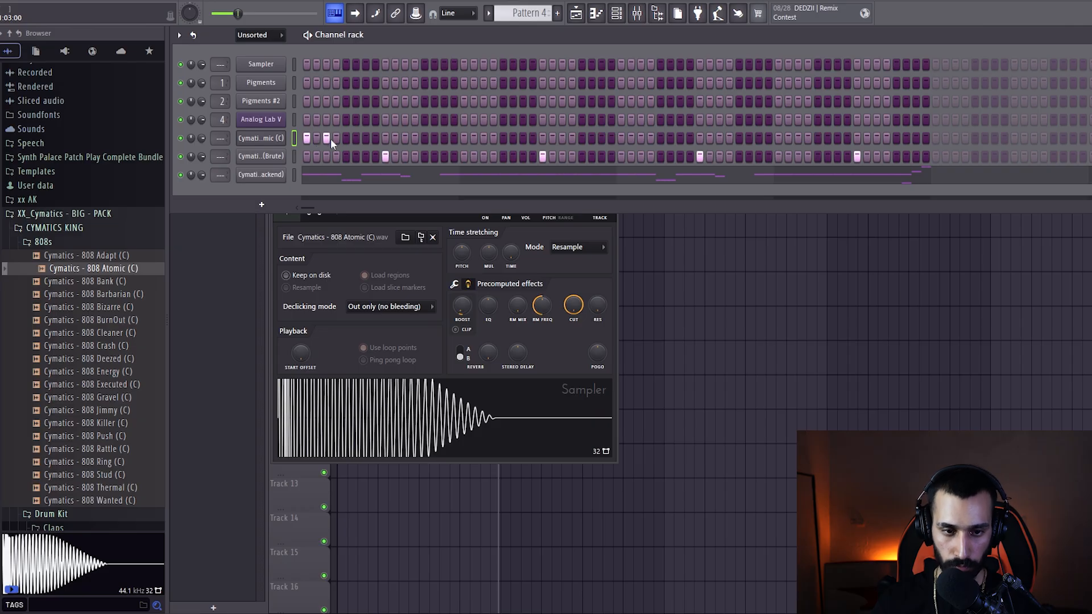
{"action": "left_click", "coordinate": [364, 138]}
{"action": "key", "text": "space"}
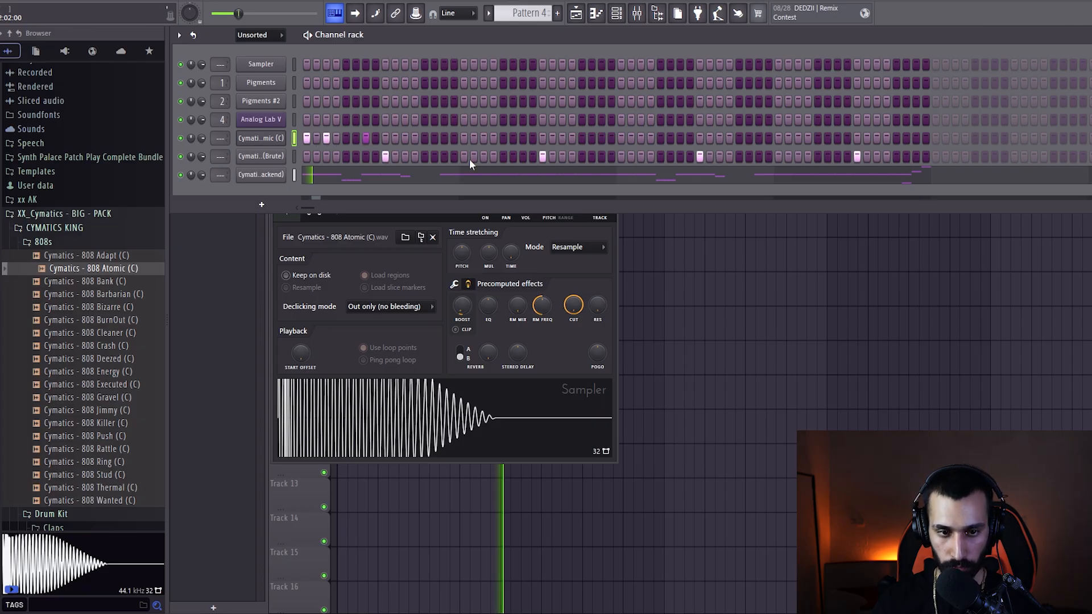
{"action": "left_click", "coordinate": [414, 139]}
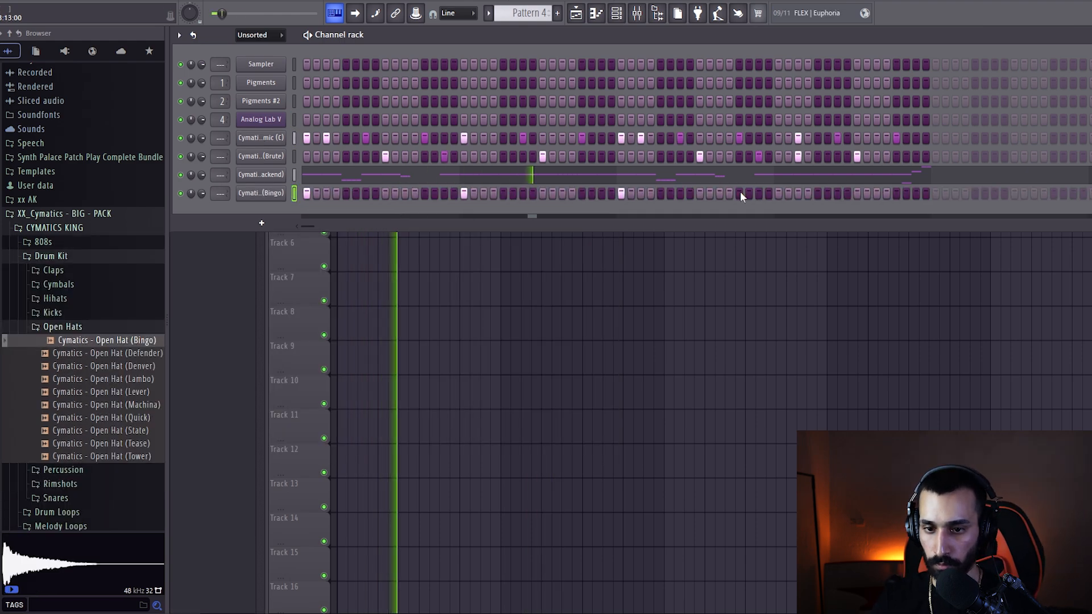
{"action": "left_click", "coordinate": [778, 193]}
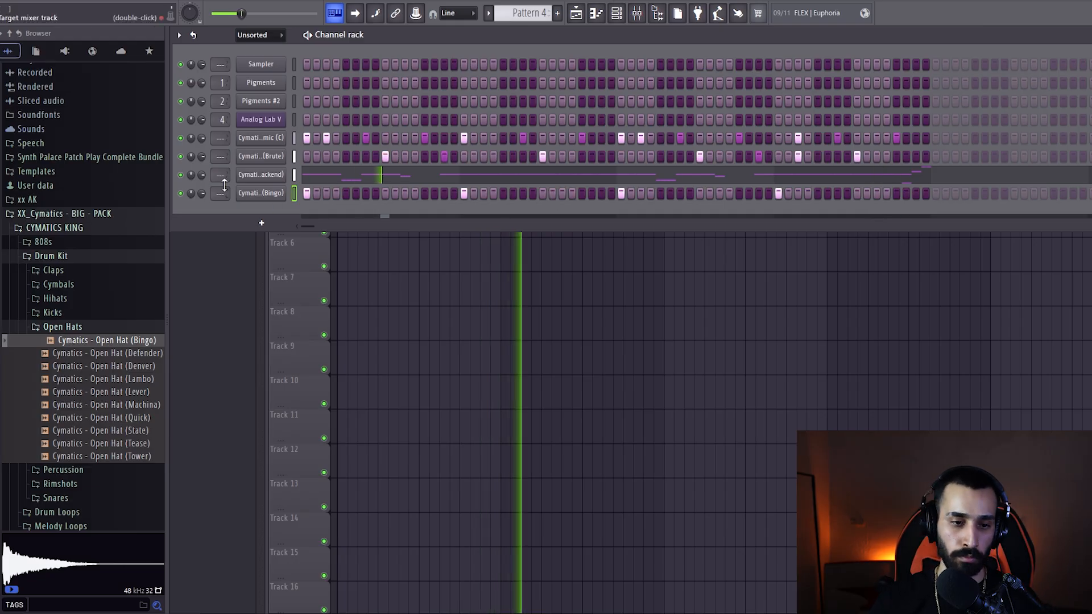
Preview samples in the Cymatics Kicks folder and add Kick (Boiler) as a channel above the 808 Atomic.
{"action": "left_click", "coordinate": [60, 316]}
{"action": "left_click", "coordinate": [74, 340]}
{"action": "left_click", "coordinate": [77, 341]}
{"action": "left_click", "coordinate": [101, 353]}
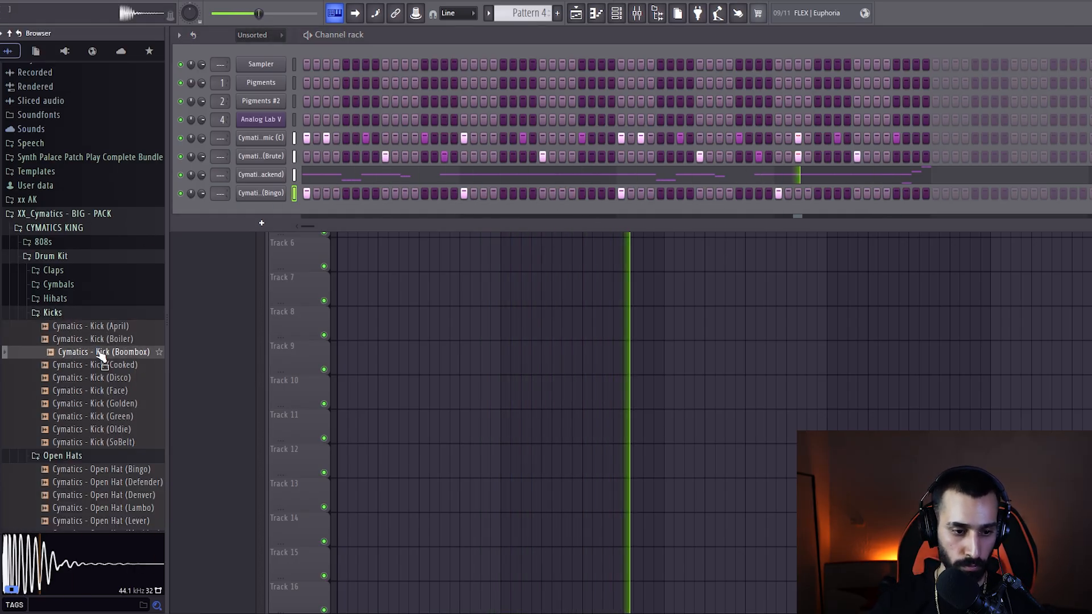
{"action": "left_click", "coordinate": [94, 340]}
{"action": "left_click", "coordinate": [95, 342]}
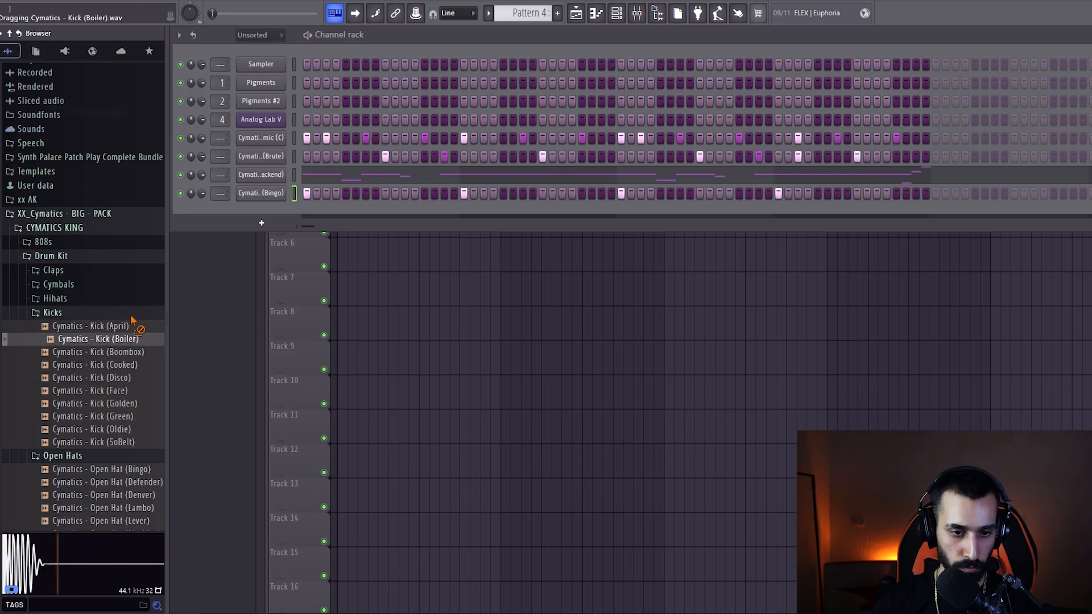
{"action": "left_click", "coordinate": [78, 329]}
{"action": "left_click", "coordinate": [86, 341]}
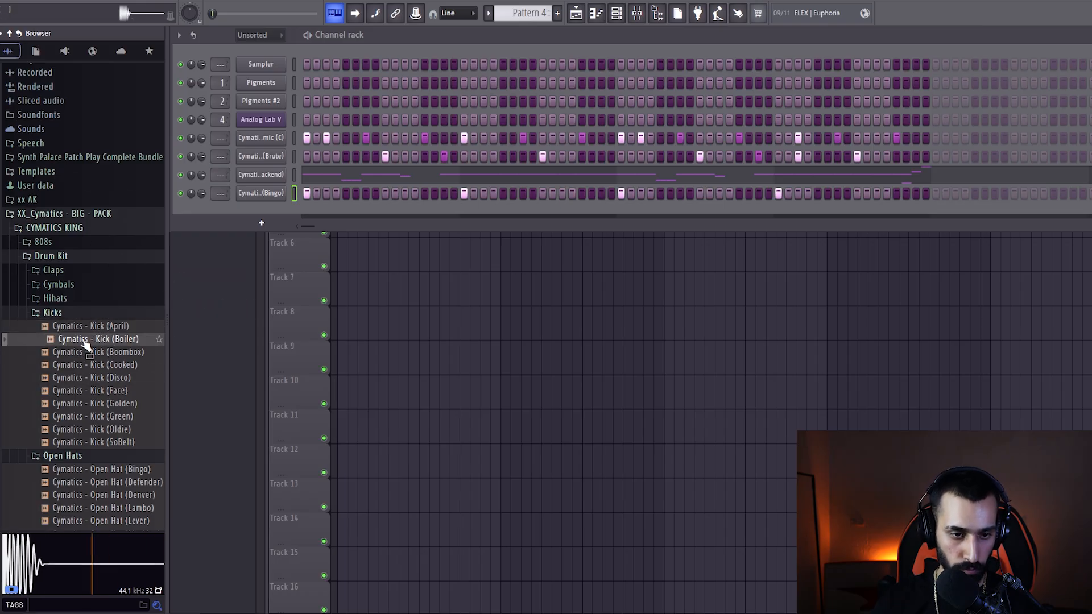
{"action": "left_click_drag", "start_coordinate": [270, 134], "coordinate": [291, 141]}
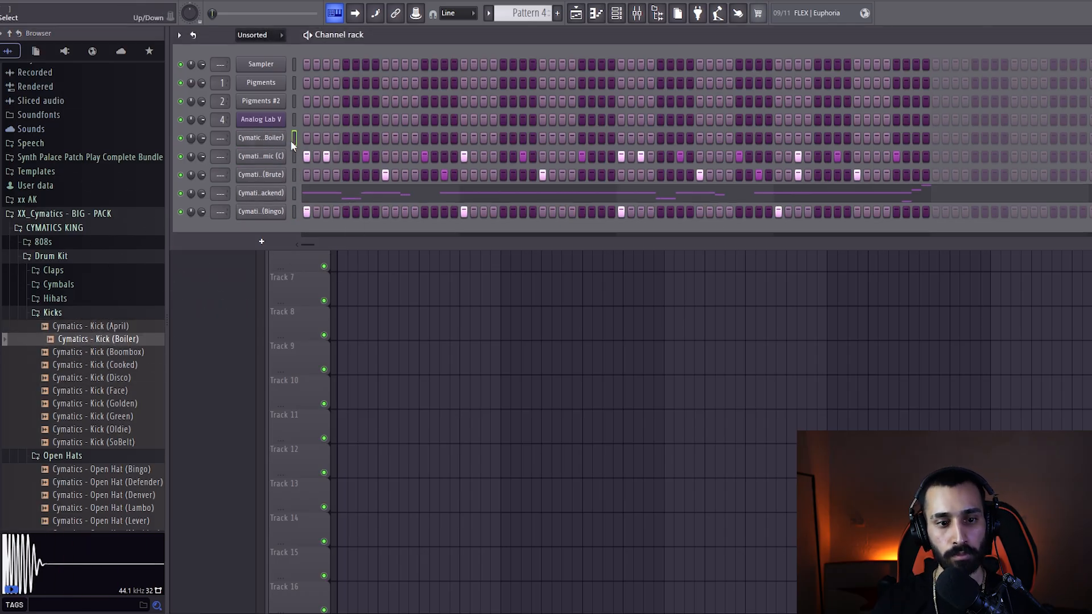
Paste the 808 Atomic step pattern into the Kick (Boiler) channel and play the pattern.
{"action": "left_click", "coordinate": [295, 138]}
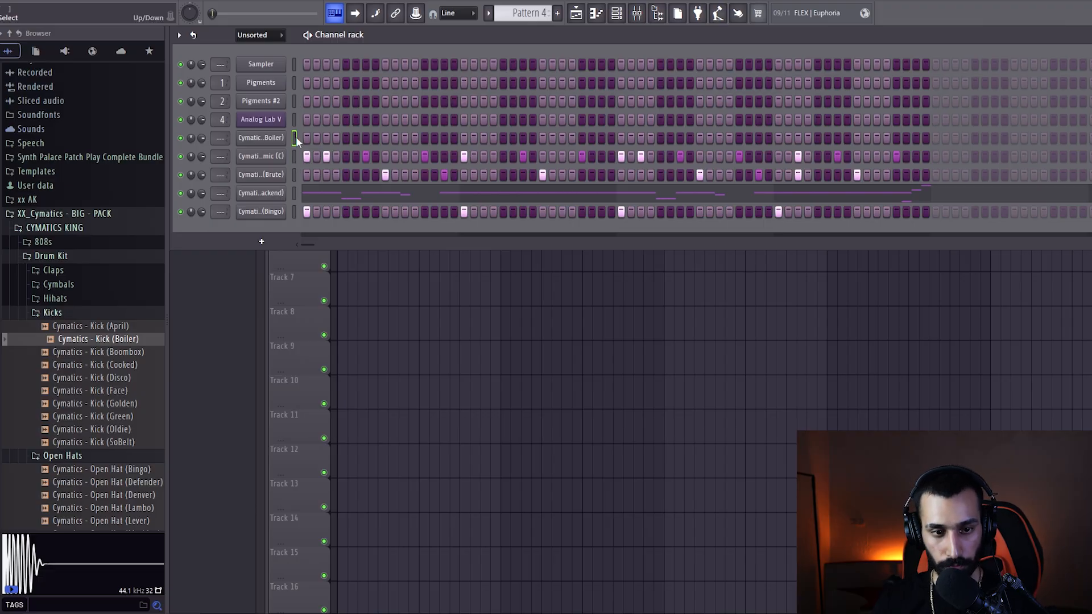
{"action": "key", "text": "ctrl+v"}
{"action": "key", "text": "space"}
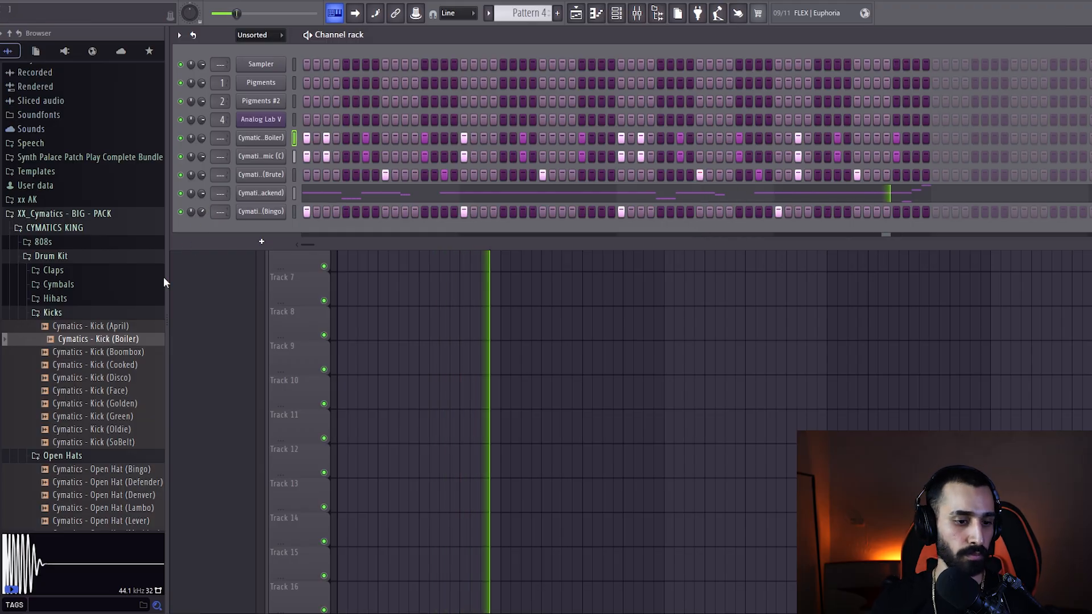
Close the Kicks and Open Hats folders and preview Cymatics - Rim (BadBoi) from the Rimshots folder.
{"action": "left_click", "coordinate": [57, 314]}
{"action": "left_click", "coordinate": [64, 326]}
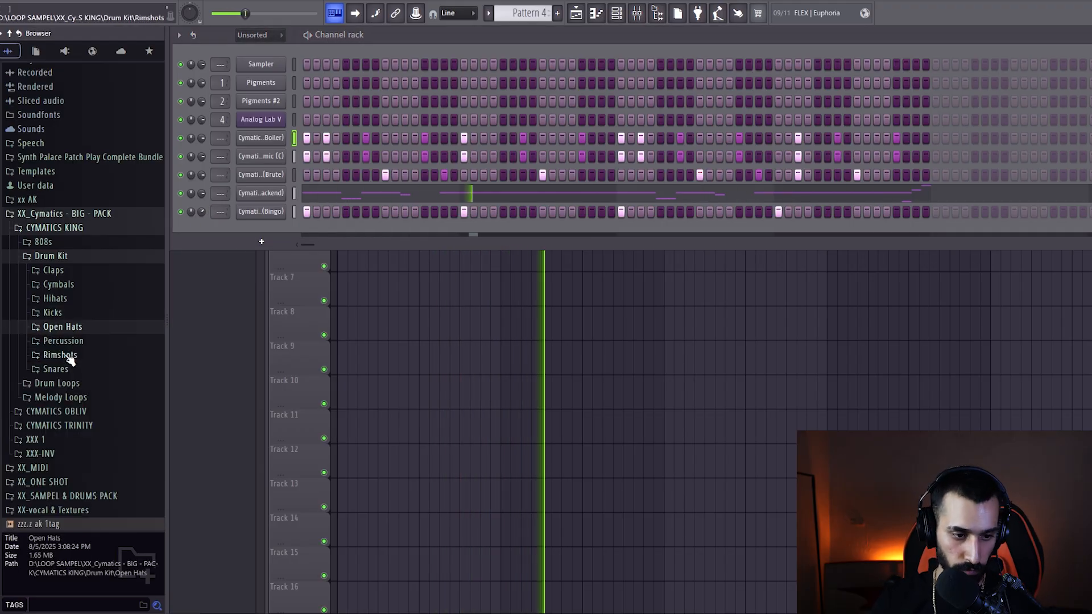
{"action": "left_click", "coordinate": [63, 355]}
{"action": "left_click", "coordinate": [81, 382]}
{"action": "key", "text": "space"}
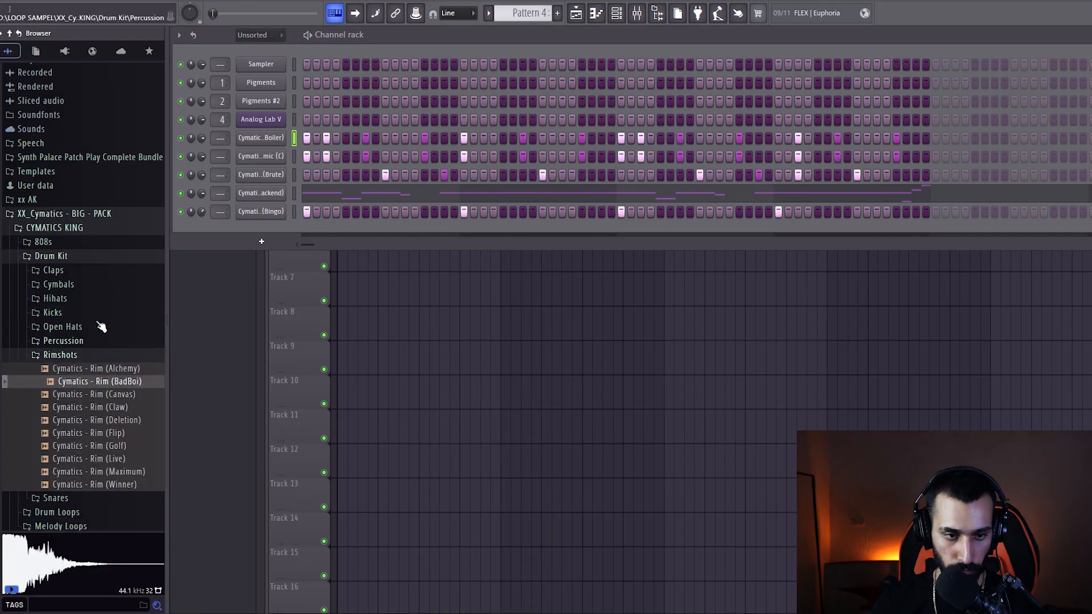
Collapse the XX_Cymatics - BIG - PACK folder and erase the Pattern 4 clips from bars 1-8 of Track 3.
{"action": "left_click", "coordinate": [60, 214]}
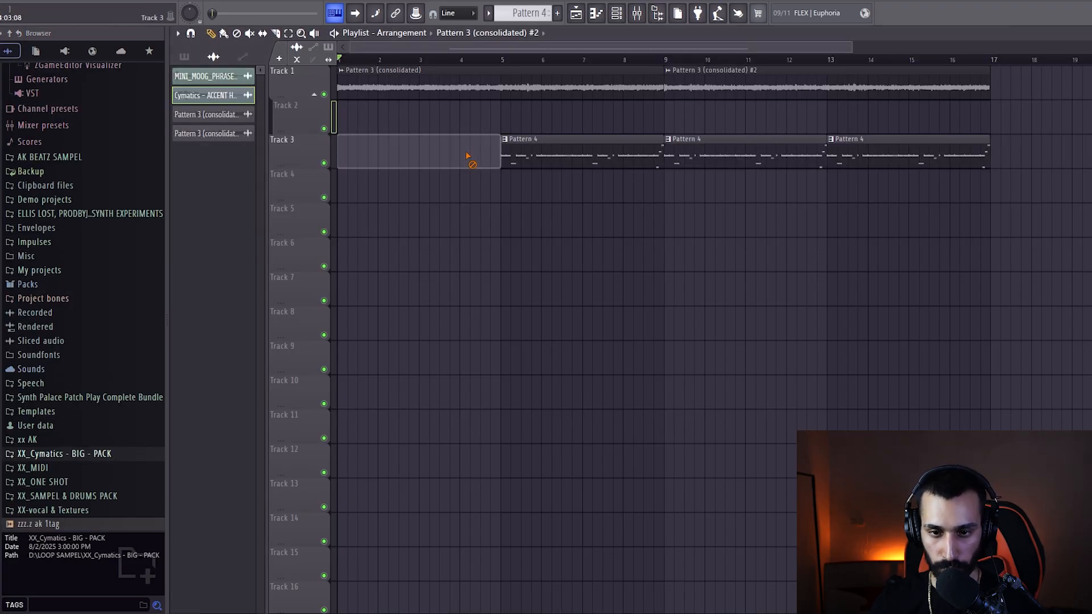
{"action": "right_click", "coordinate": [541, 163]}
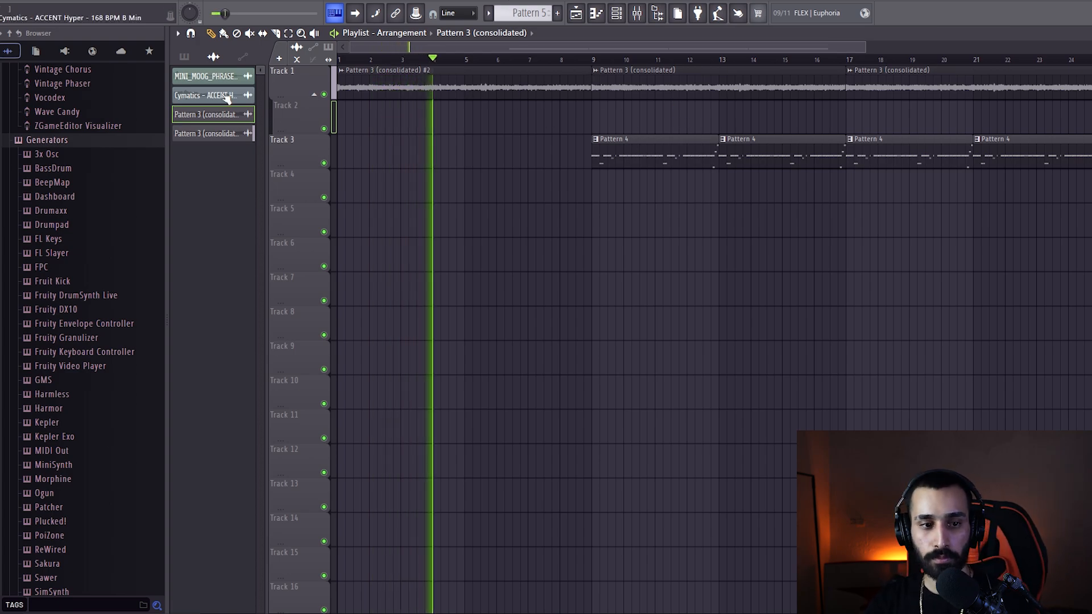
Try to split Pattern 5 by channel.
{"action": "left_click", "coordinate": [184, 57]}
{"action": "right_click", "coordinate": [224, 156]}
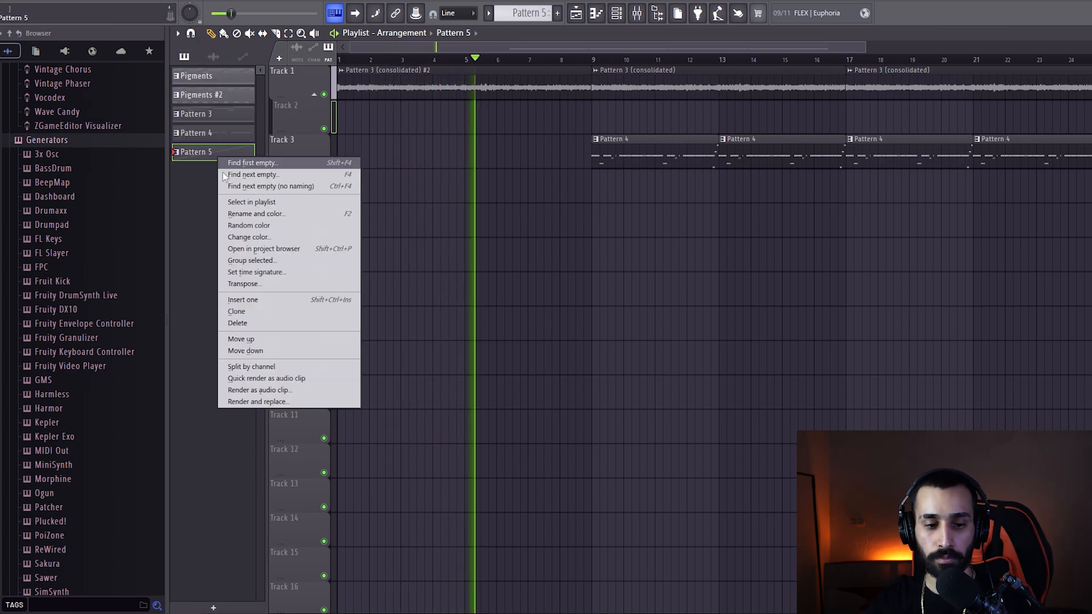
{"action": "left_click", "coordinate": [288, 365]}
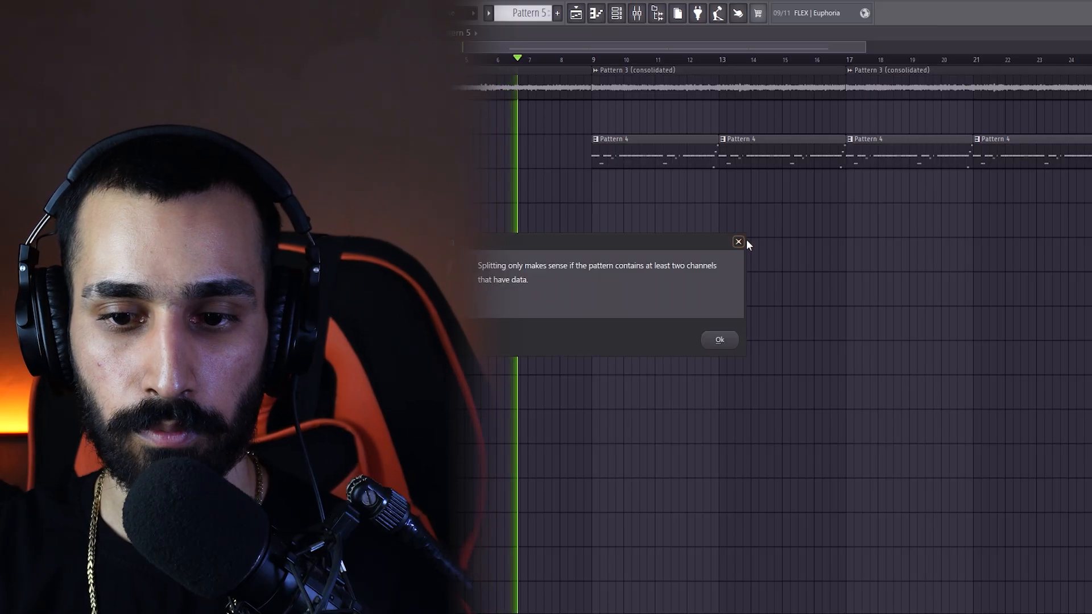
{"action": "left_click", "coordinate": [740, 242]}
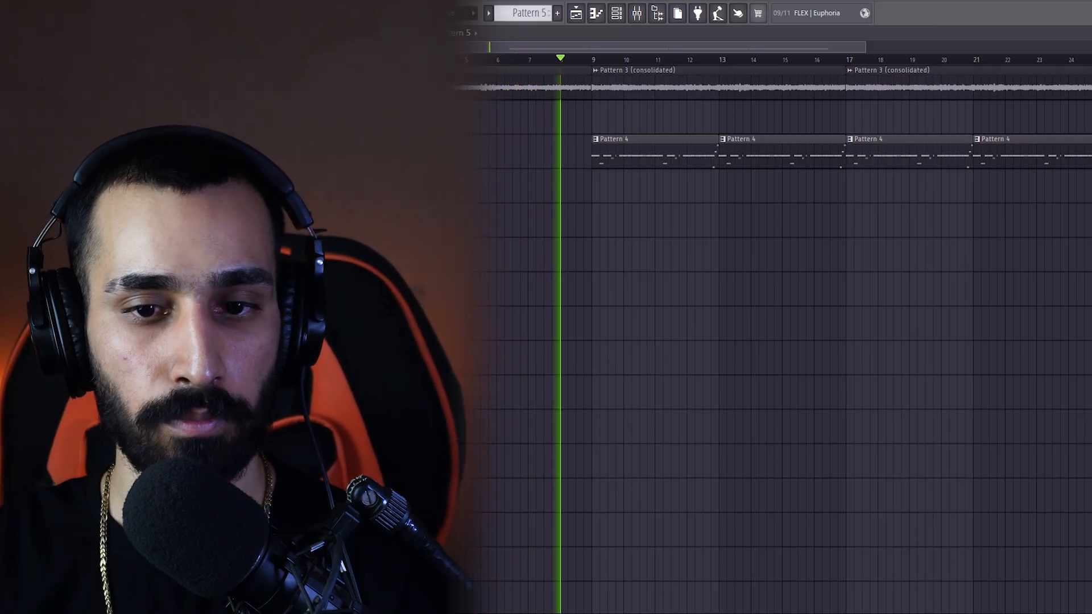
Split Pattern 4 by channel into separate drum patterns in the playlist.
{"action": "left_click", "coordinate": [612, 149]}
{"action": "right_click", "coordinate": [224, 140]}
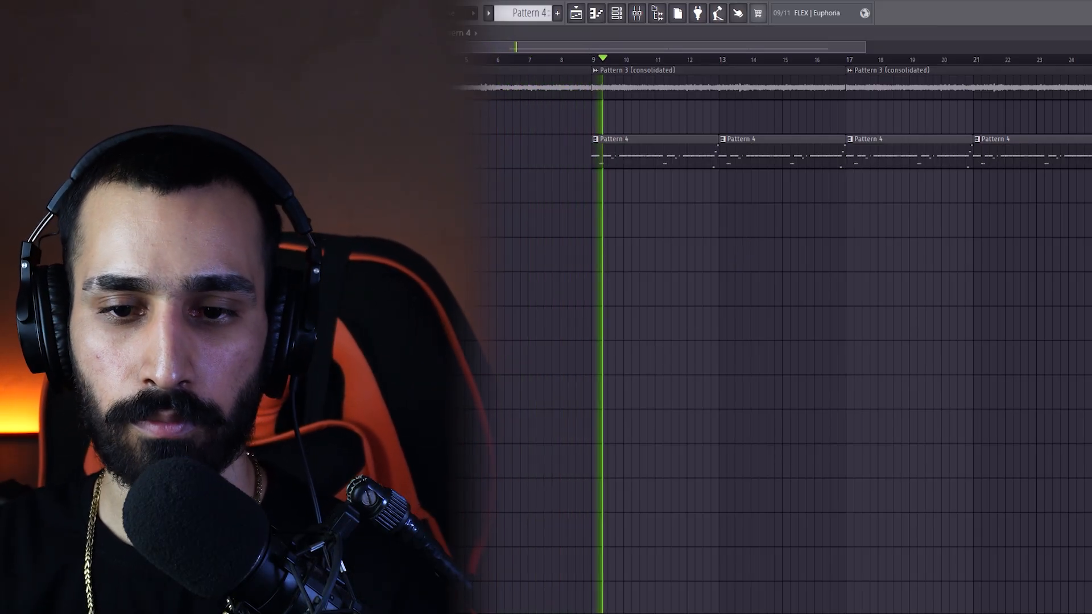
{"action": "left_click", "coordinate": [287, 349]}
Move the stacked bar 9 clips down to Tracks 4-8 in the order Kick (Boiler), 808 Atomic, Snare (Brute), Hihat (Backend), Open Hat (Bingo).
{"action": "left_click_drag", "start_coordinate": [628, 154], "coordinate": [634, 183]}
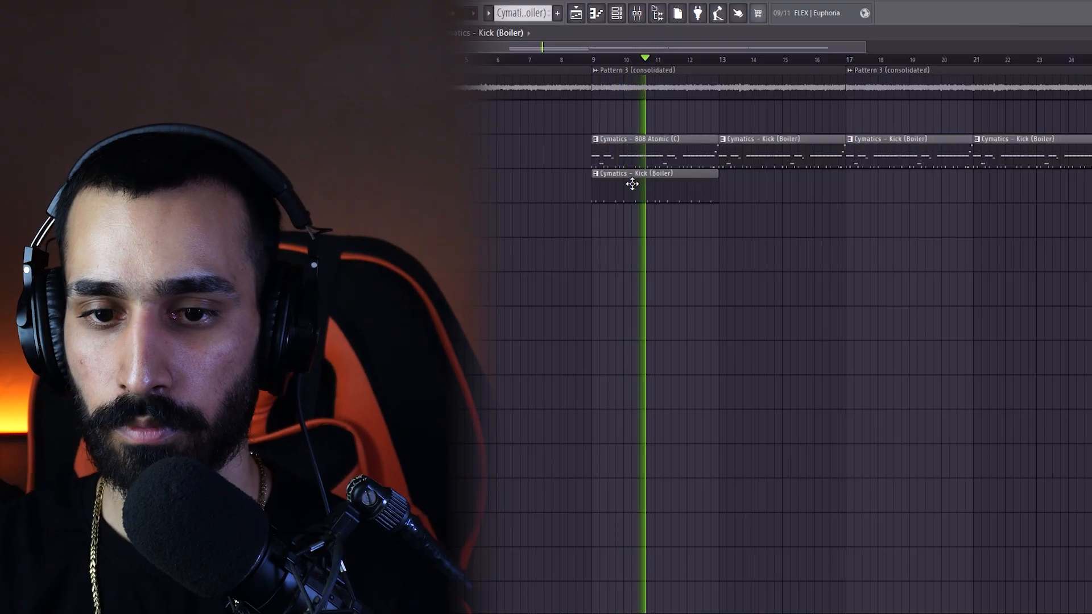
{"action": "left_click_drag", "start_coordinate": [669, 149], "coordinate": [656, 224]}
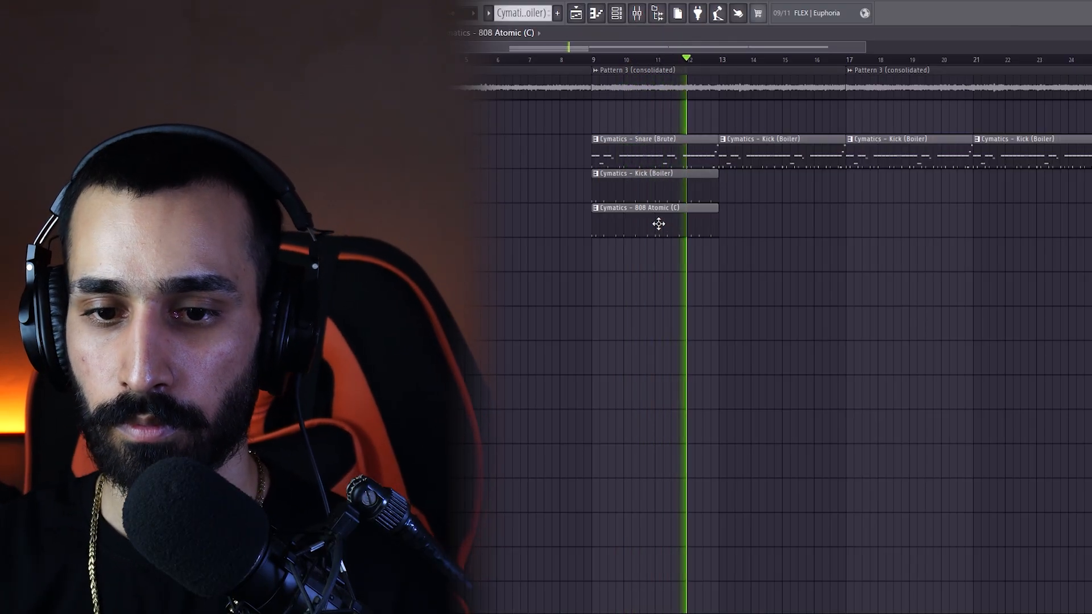
{"action": "left_click_drag", "start_coordinate": [655, 151], "coordinate": [644, 261]}
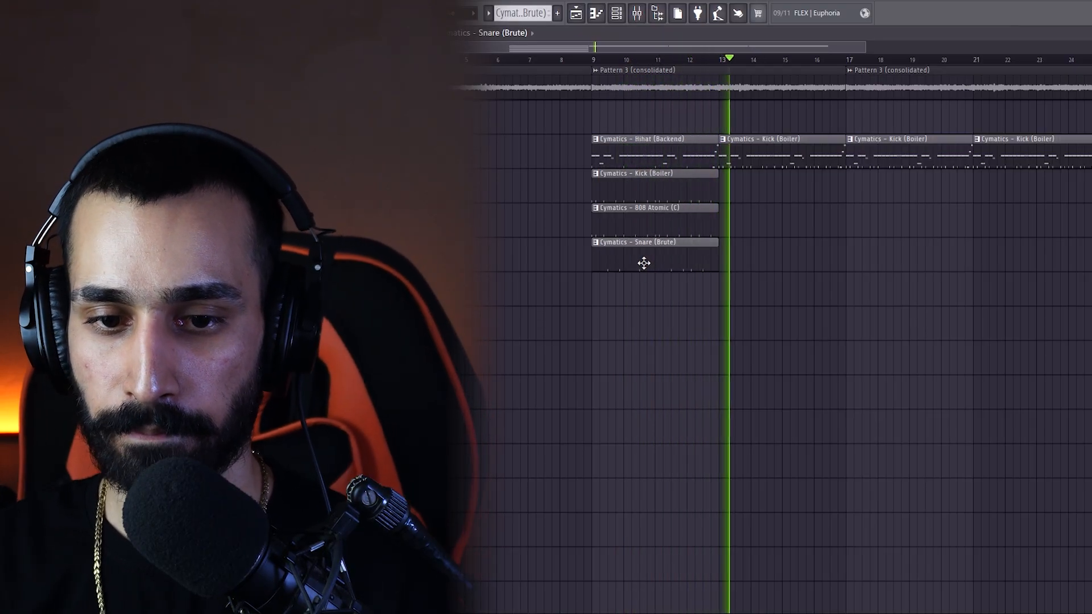
{"action": "left_click_drag", "start_coordinate": [639, 141], "coordinate": [639, 296]}
{"action": "left_click_drag", "start_coordinate": [636, 168], "coordinate": [641, 340]}
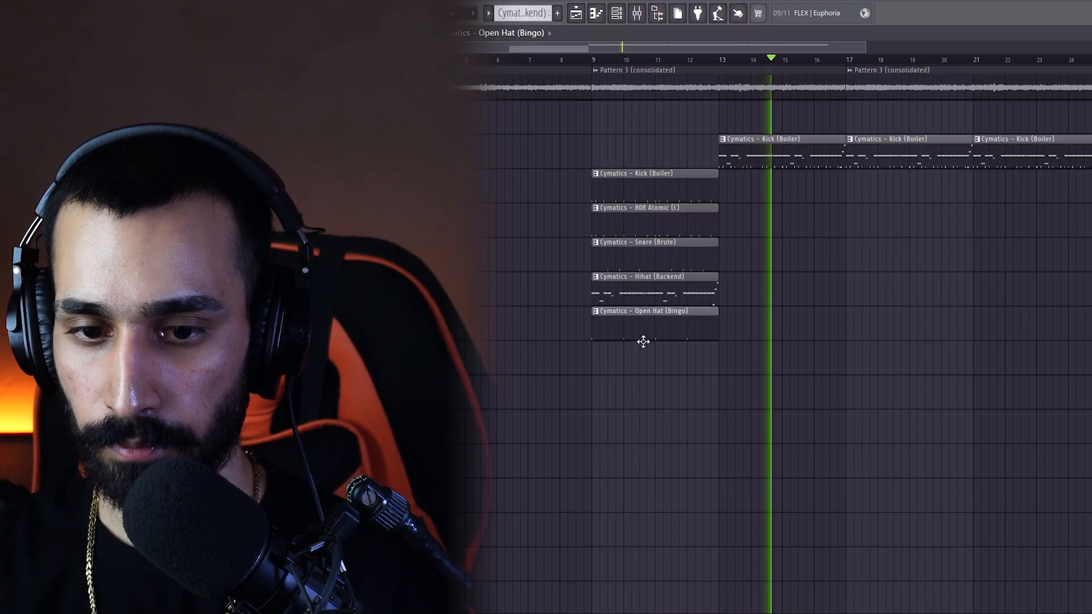
Erase the remaining stacked clips from bar 13 on Track 3 and duplicate the five separated drum clips three times.
{"action": "right_click", "coordinate": [785, 152]}
{"action": "right_click", "coordinate": [890, 147]}
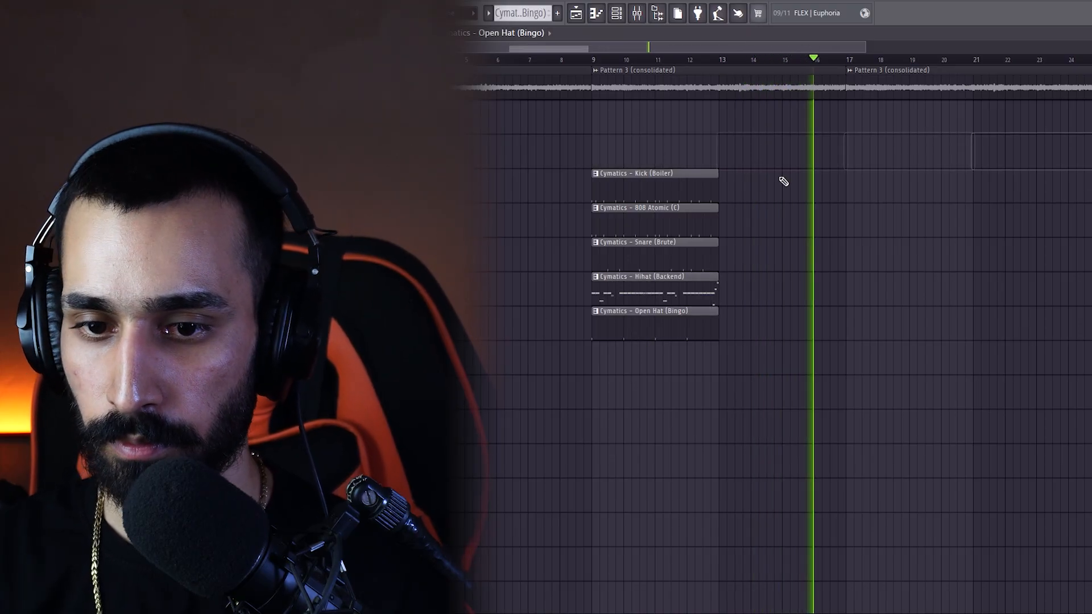
{"action": "left_click_drag", "start_coordinate": [782, 179], "coordinate": [571, 360]}
{"action": "key", "text": "ctrl+b"}
{"action": "key", "text": "ctrl+b"}
{"action": "key", "text": "ctrl+b"}
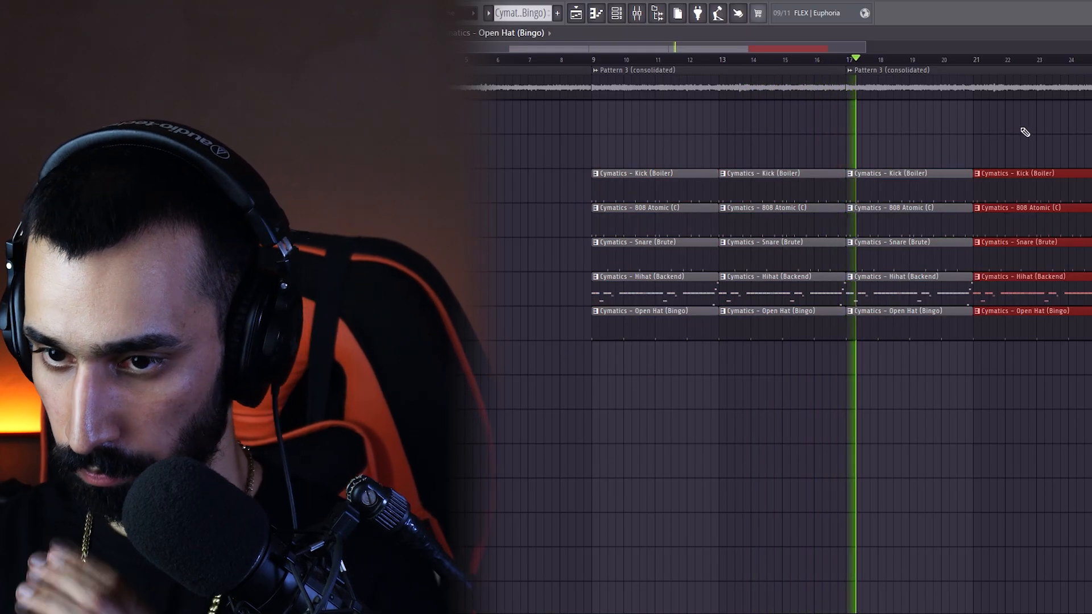
Deselect the clips and slice out bar 20 from all five drum tracks to leave a one-bar gap before bar 21.
{"action": "left_click", "coordinate": [1023, 132], "text": "ctrl"}
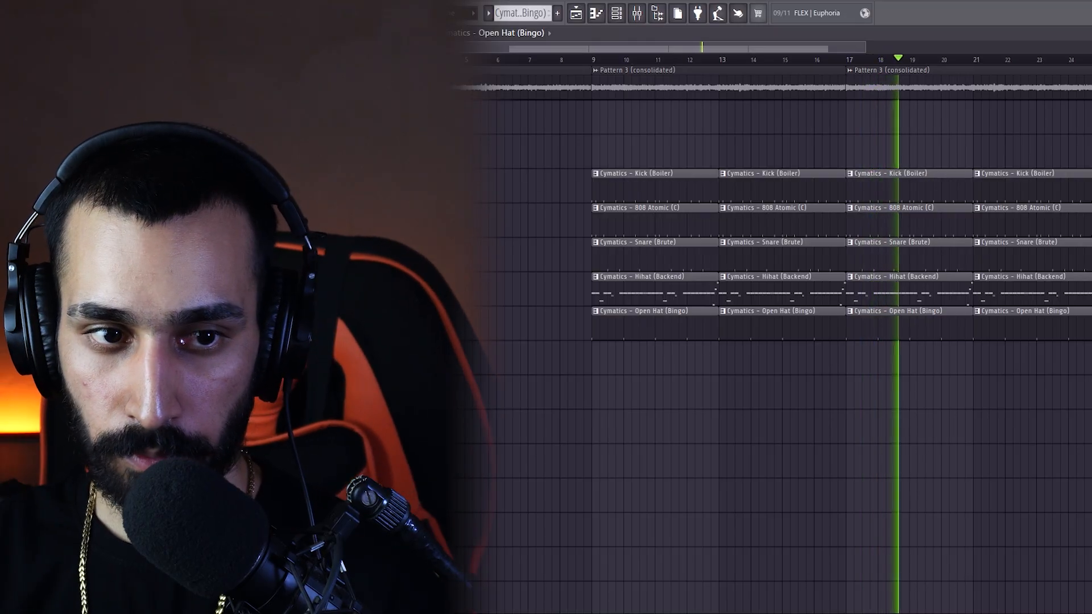
{"action": "left_click_drag", "start_coordinate": [947, 366], "coordinate": [946, 362]}
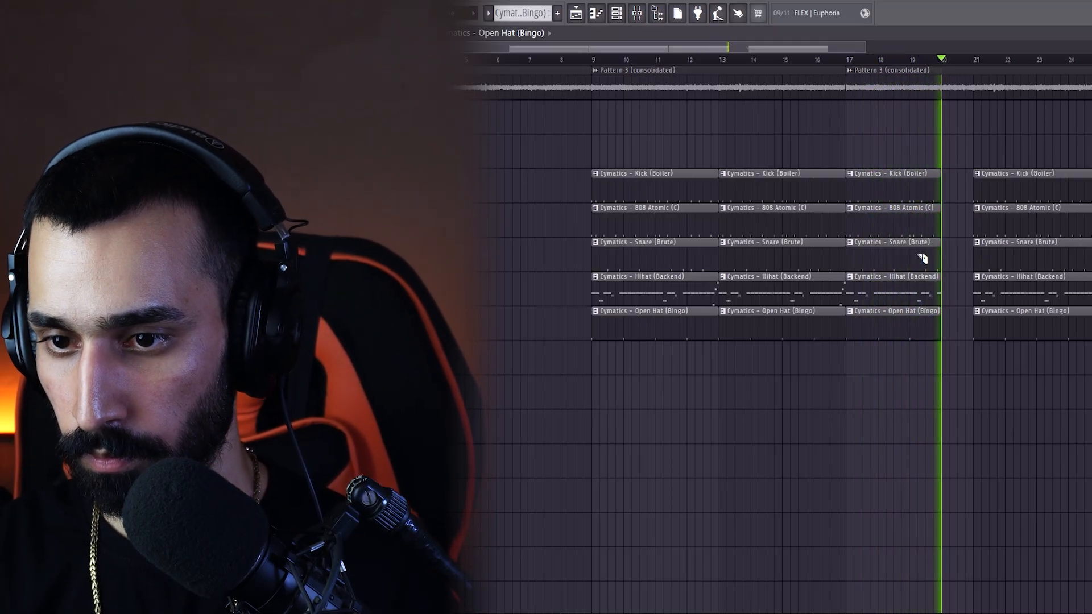